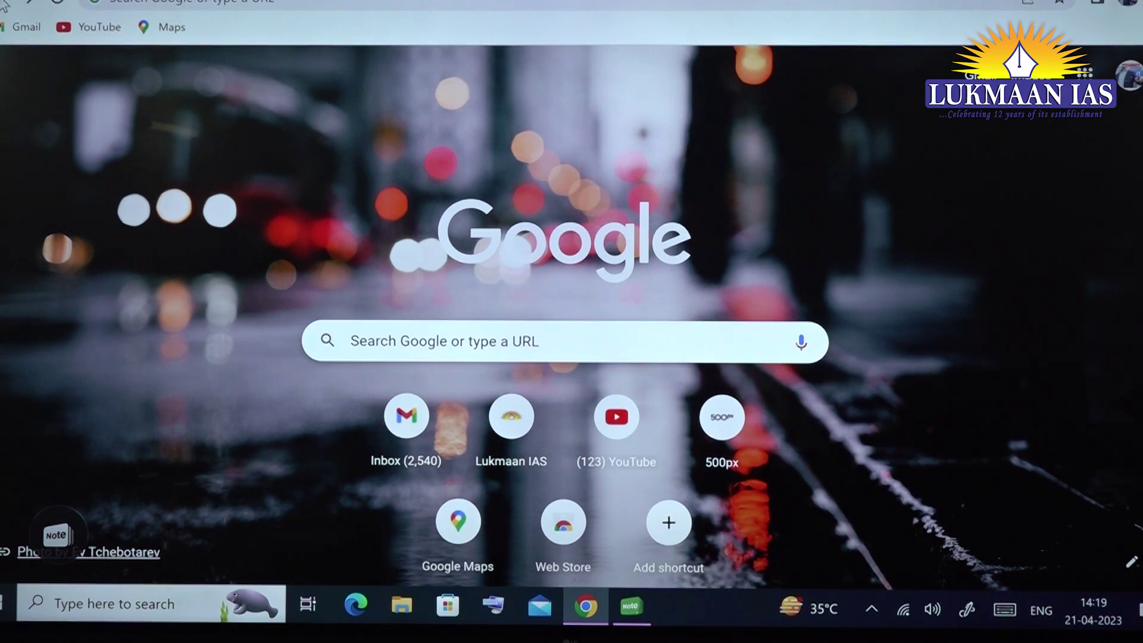
- Search Google for Lukmaan IAS using the coaching centre suggestion and view the results
left_click(303, 6)
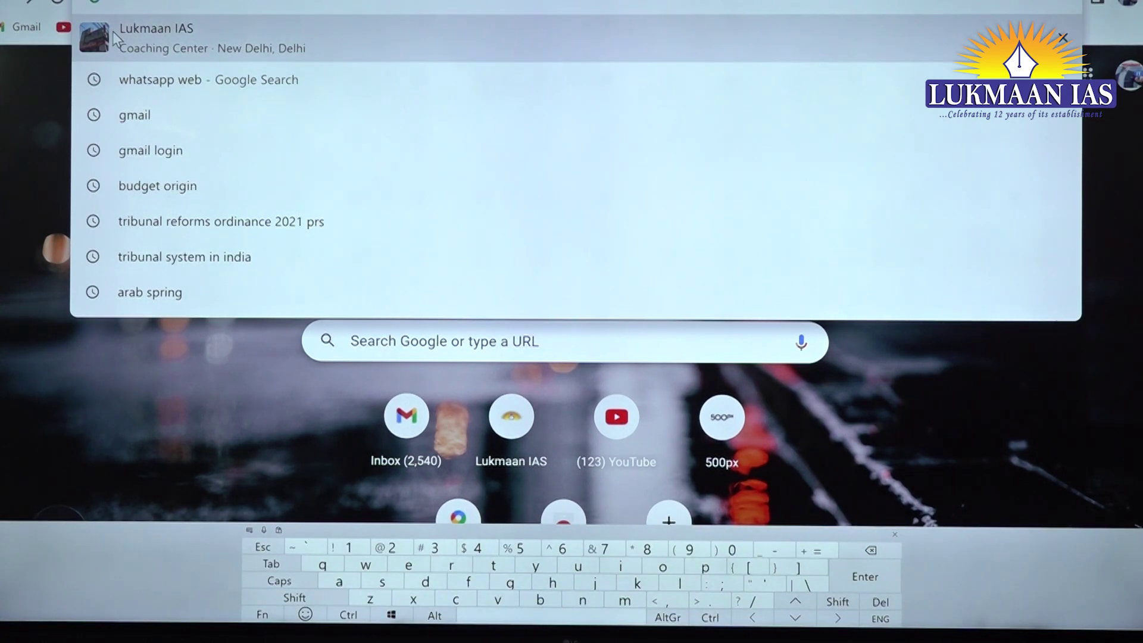
left_click(175, 38)
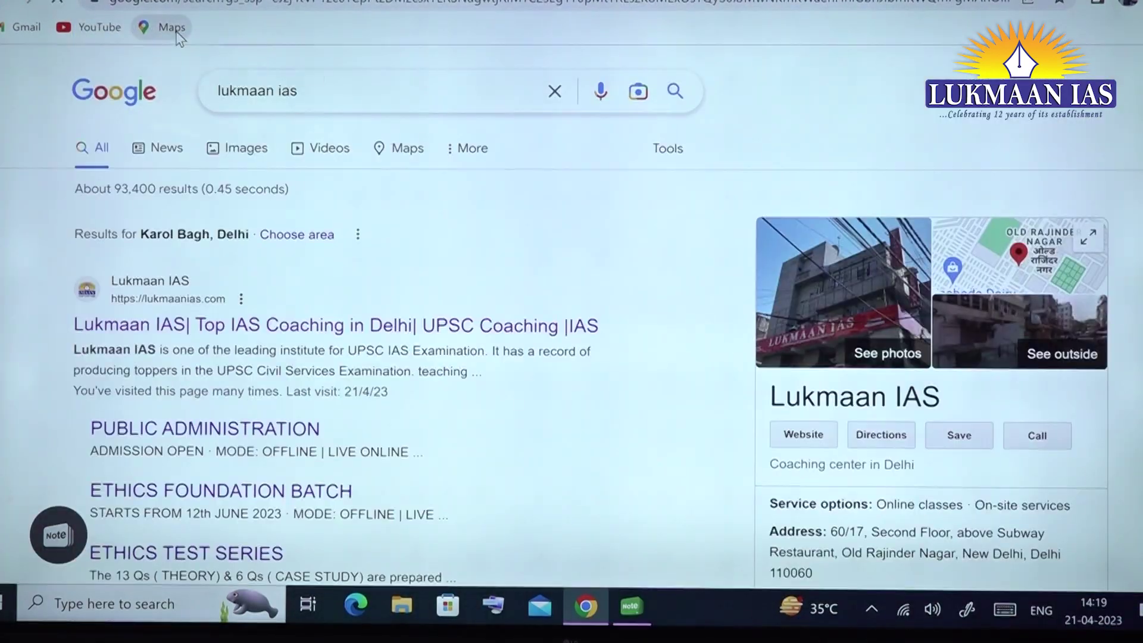
scroll(557, 516, "down", 3)
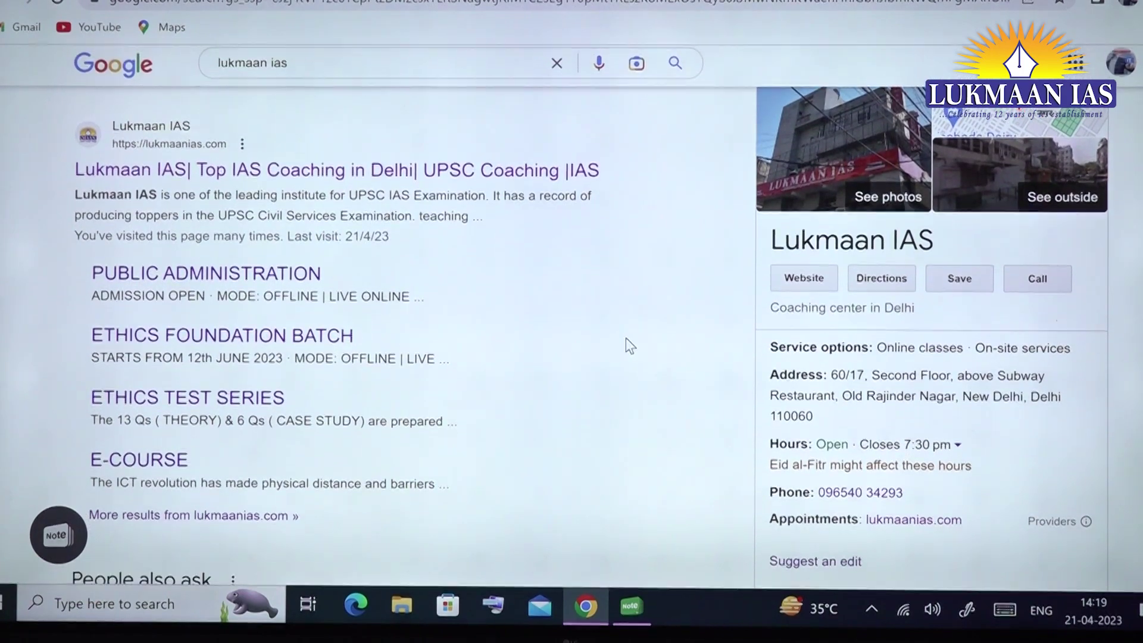
- Circle the Lukmaan IAS website result in red with the annotation pen
left_click(58, 534)
left_click_drag(451, 89, 560, 106)
mouse_move(270, 88)
left_mouse_down()
mouse_move(98, 119)
mouse_move(534, 226)
mouse_move(405, 90)
left_mouse_up()
left_click(214, 535)
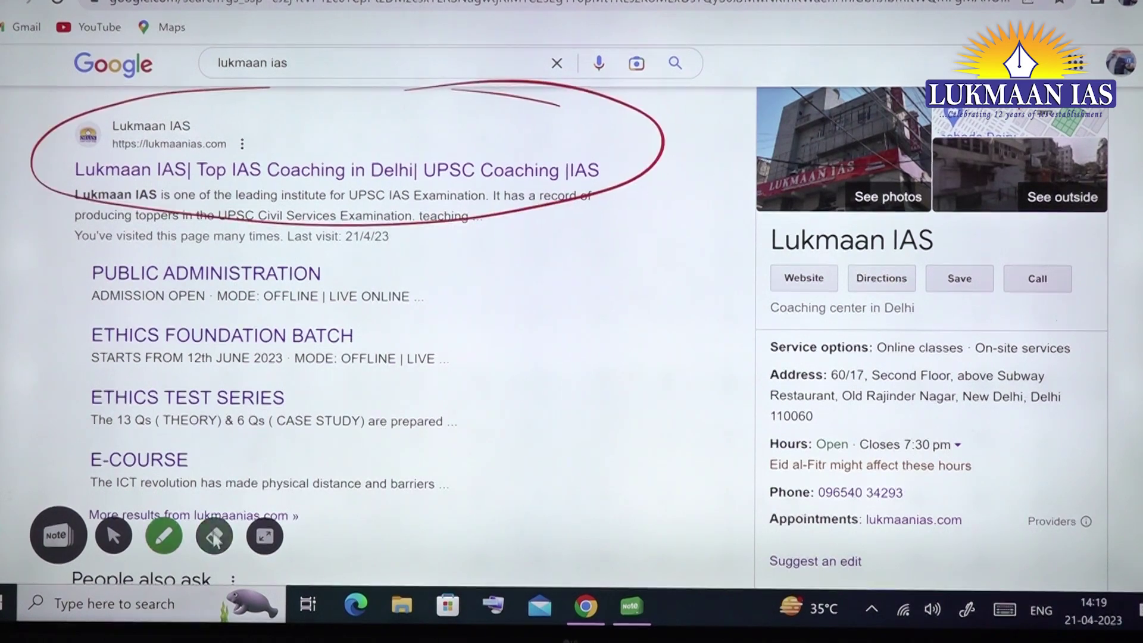
- Open the lukmaanias.com search result and erase the red circle from the screen
left_click(113, 536)
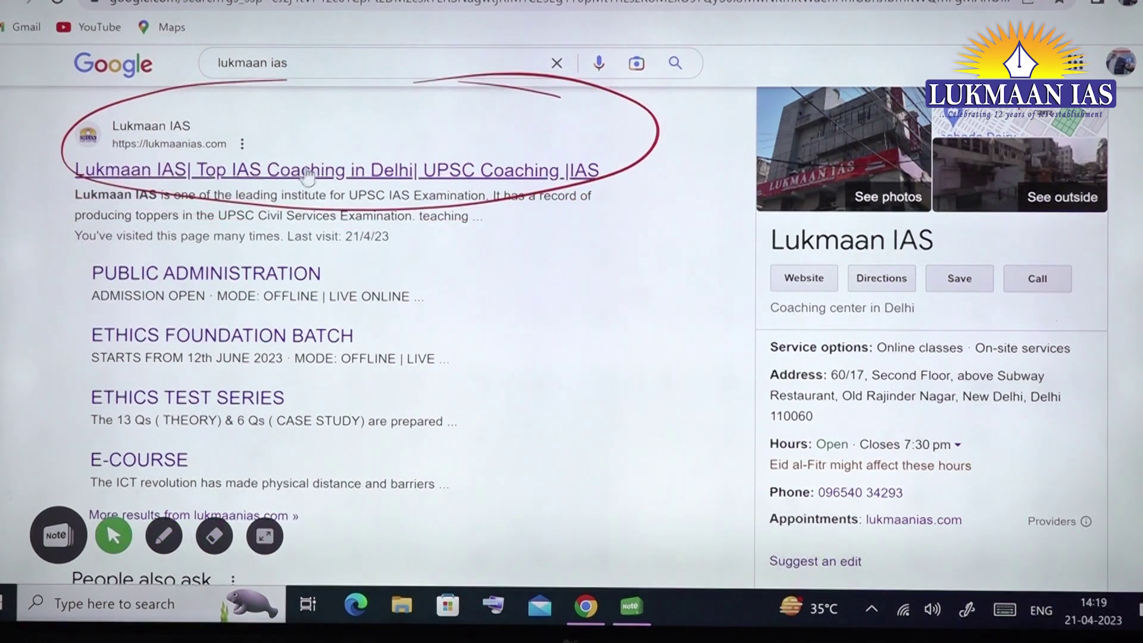
left_click(213, 535)
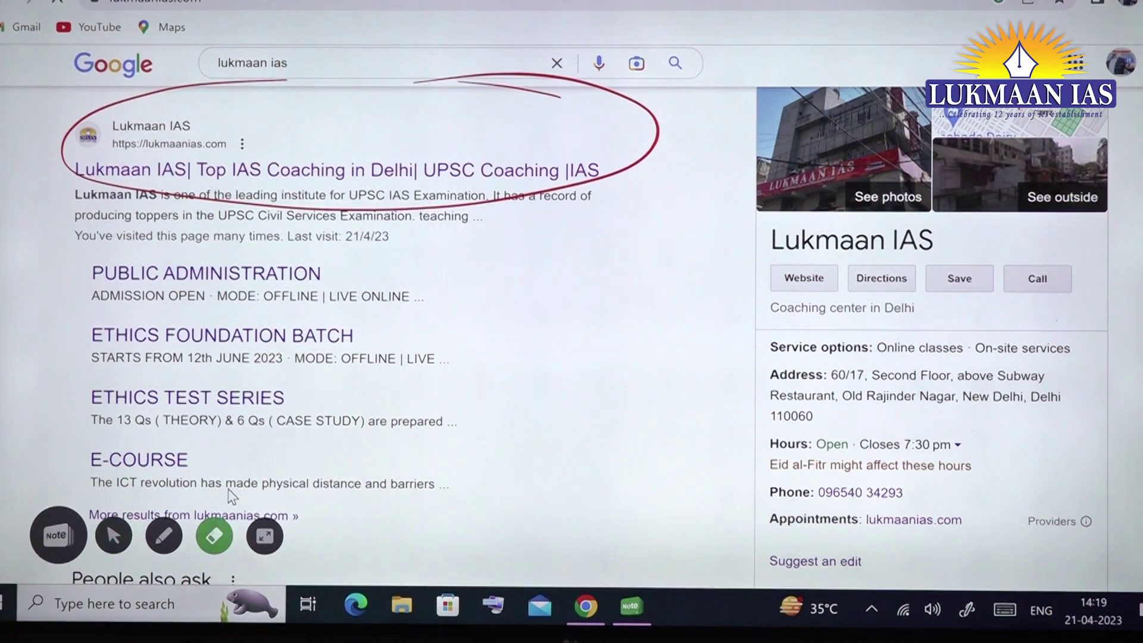
mouse_move(130, 95)
left_mouse_down()
mouse_move(333, 84)
mouse_move(638, 132)
mouse_move(434, 217)
mouse_move(41, 157)
mouse_move(56, 173)
left_mouse_up()
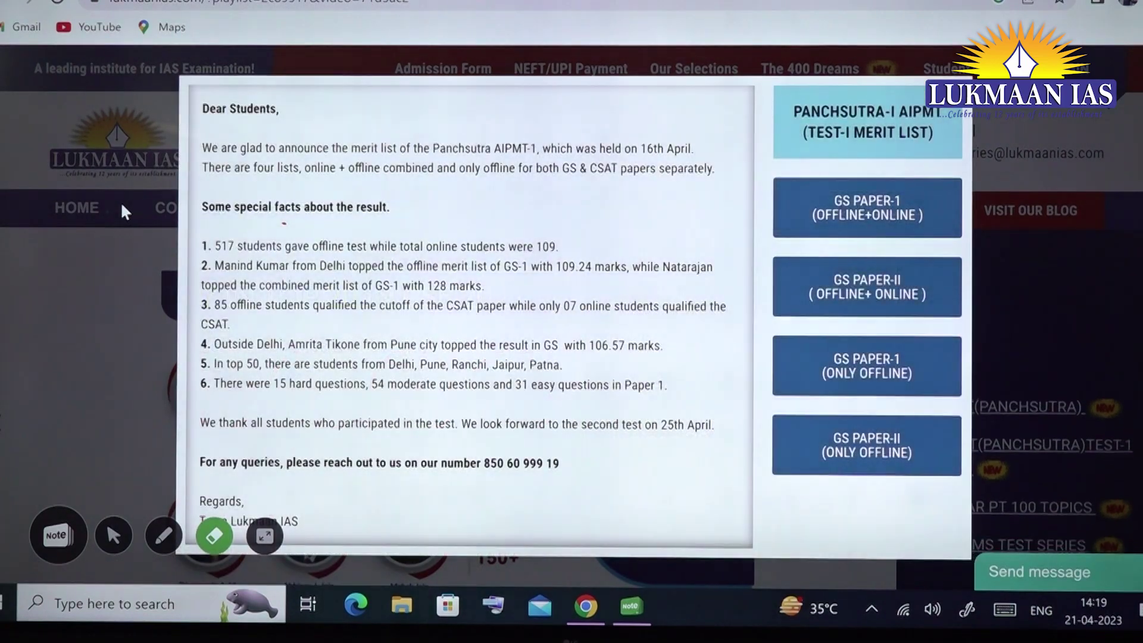
- Dismiss the Panchsutra merit list announcement covering the Lukmaan IAS homepage
left_click(110, 516)
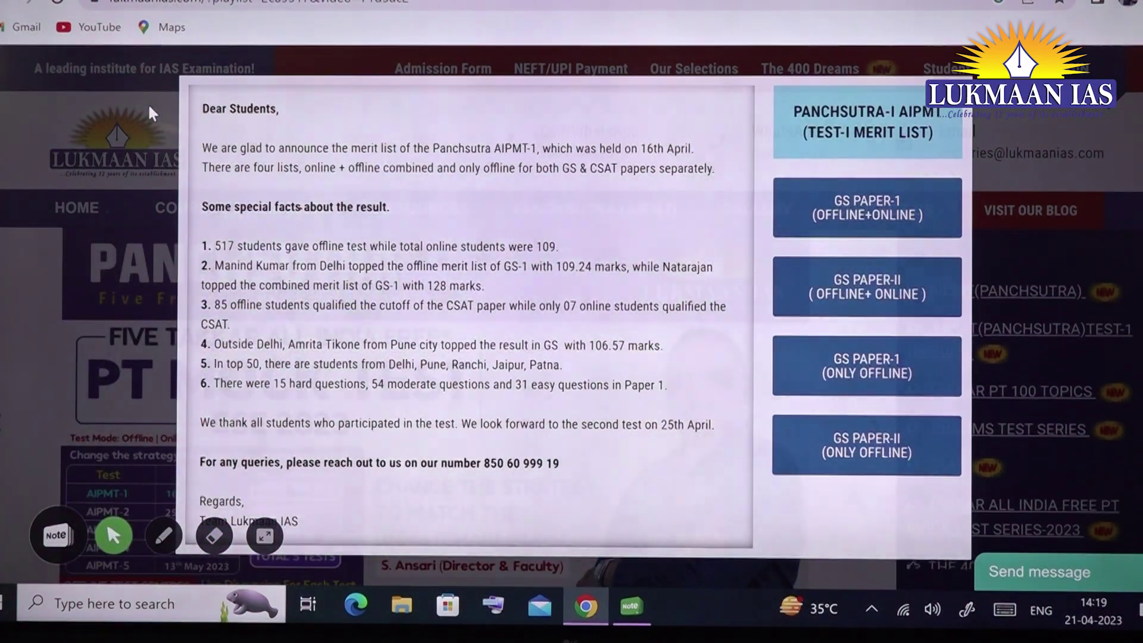
left_click(148, 102)
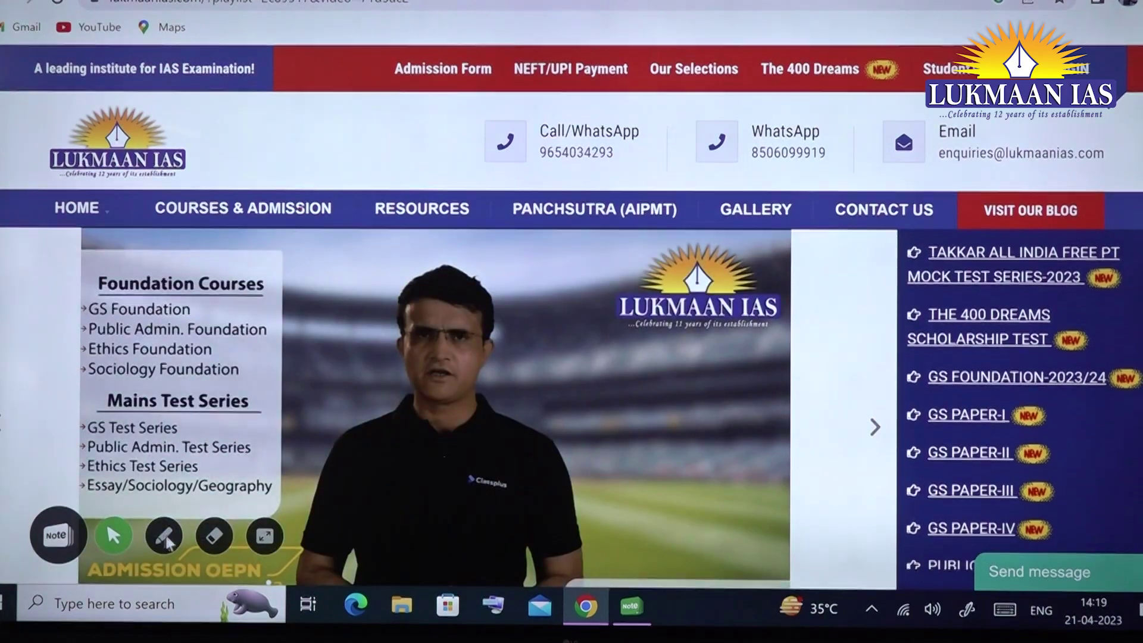
- Circle the PANCHSUTRA (AIPMT) entry in red with the annotation pen, and erase most of the circle
left_click(159, 534)
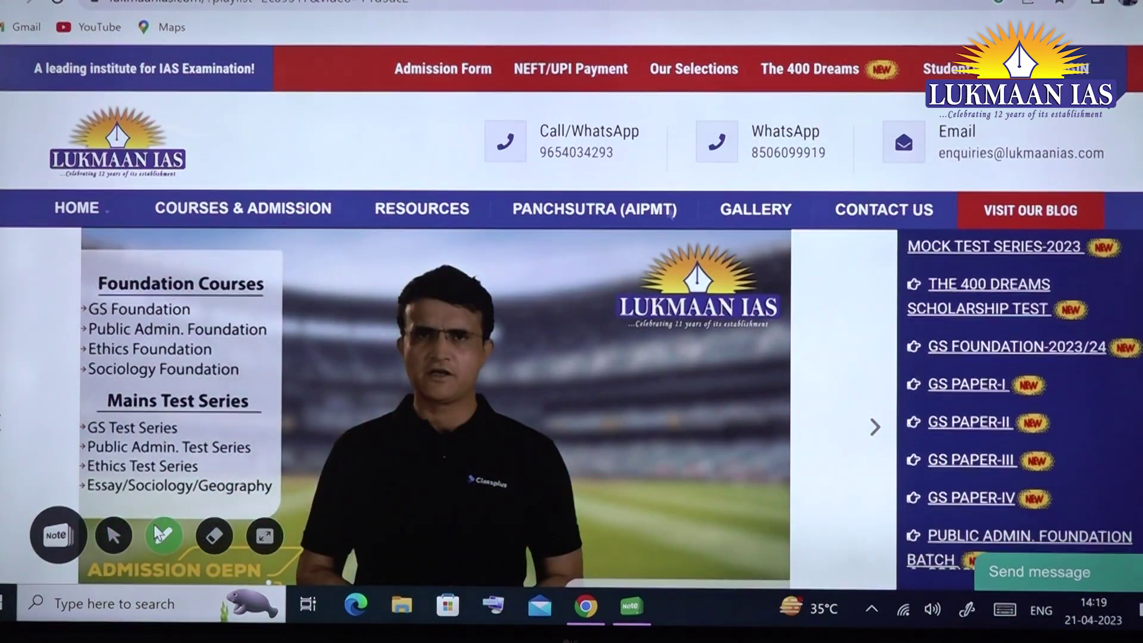
mouse_move(679, 179)
left_mouse_down()
mouse_move(502, 230)
mouse_move(613, 246)
left_mouse_up()
left_click_drag(719, 187, 637, 173)
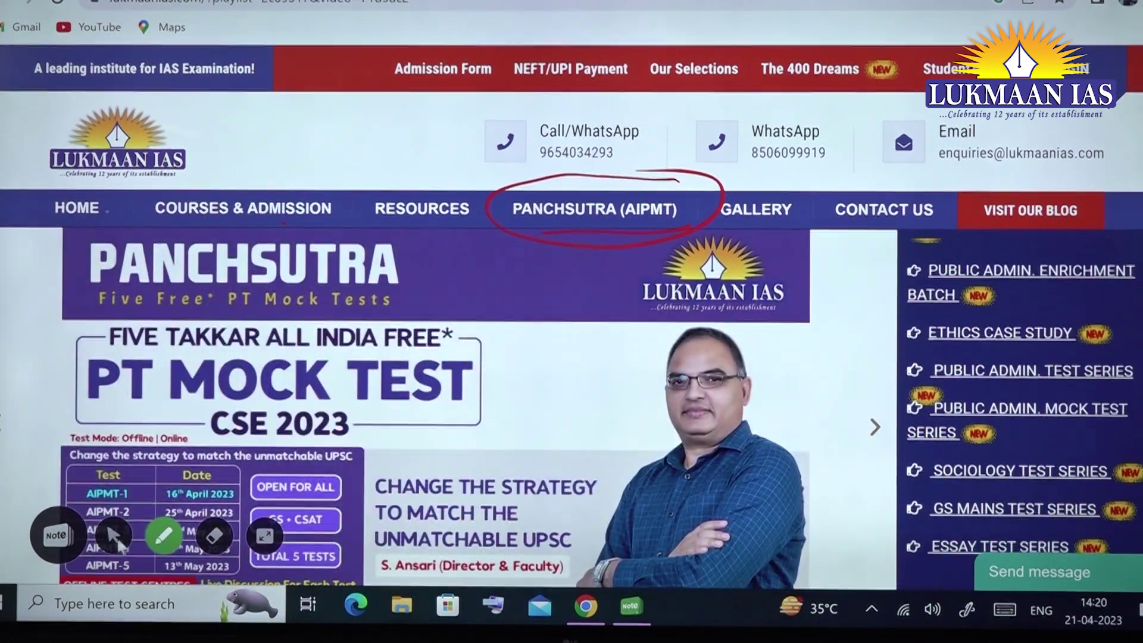
left_click(215, 535)
mouse_move(679, 175)
left_mouse_down()
mouse_move(625, 190)
mouse_move(658, 186)
mouse_move(597, 217)
left_mouse_up()
left_click_drag(684, 230, 674, 217)
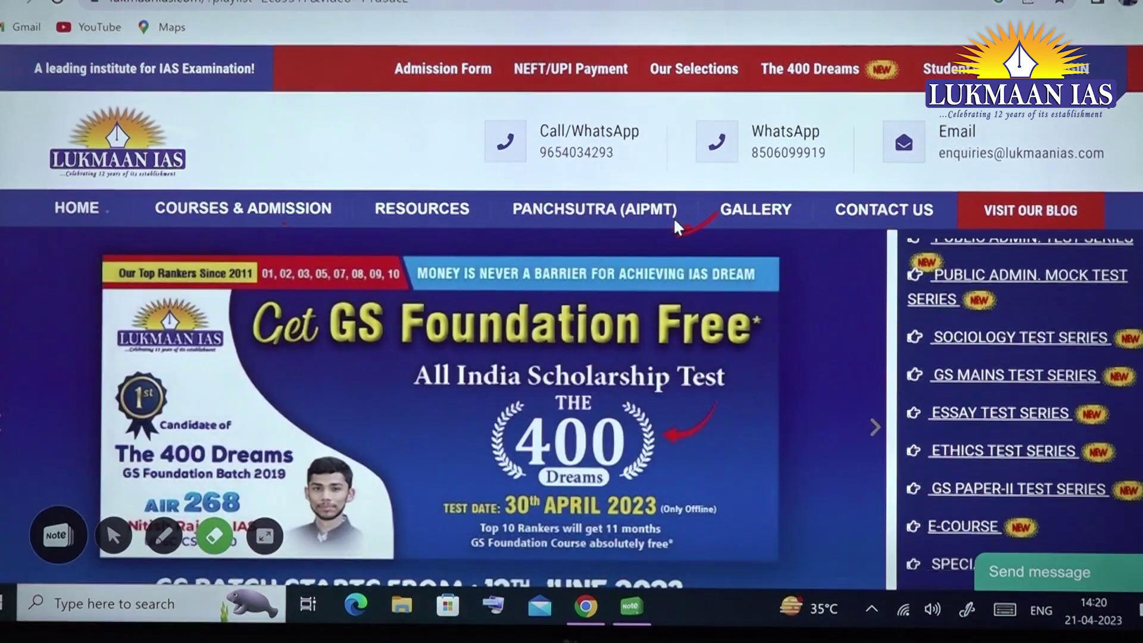
- Open the PANCHSUTRA (AIPMT) page and erase the leftover red mark beside its entry
left_click(113, 534)
left_click(595, 207)
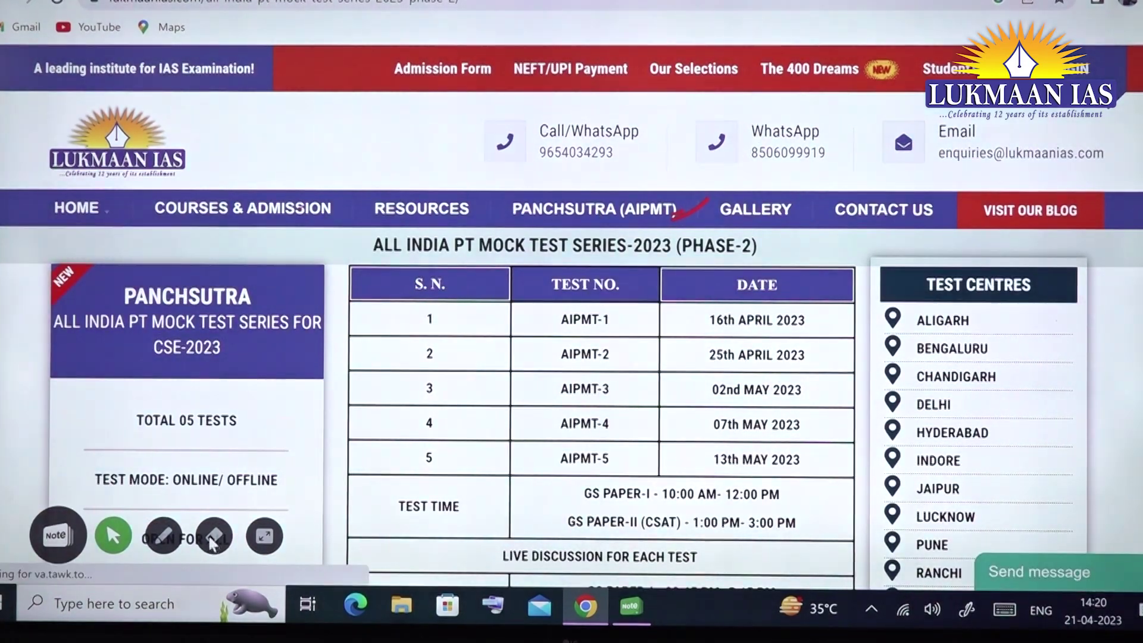
left_click(213, 536)
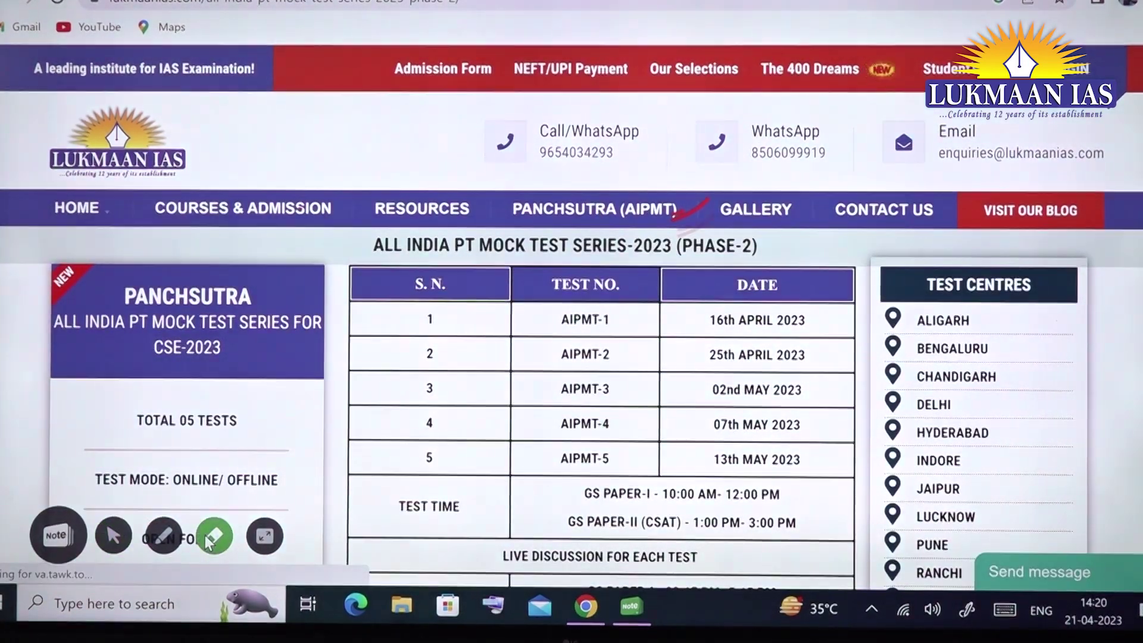
left_click(688, 210)
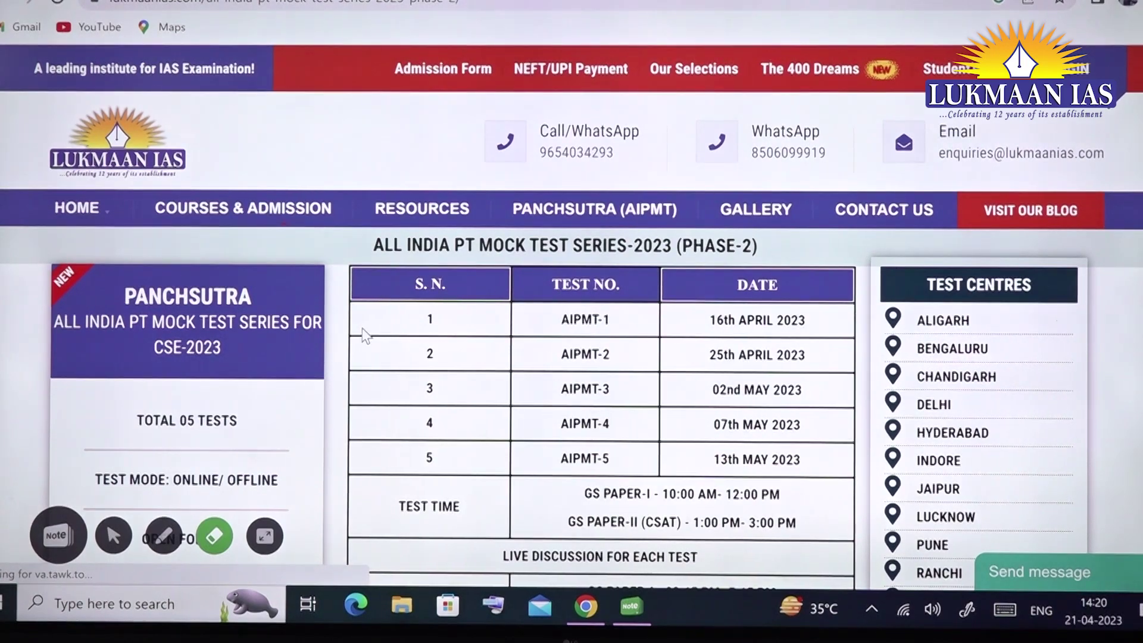
- Look through the Phase-2 mock test dates, test and discussion times, and test centres
left_click(113, 536)
mouse_move(366, 346)
left_mouse_down()
mouse_move(439, 274)
mouse_move(469, 205)
left_mouse_up()
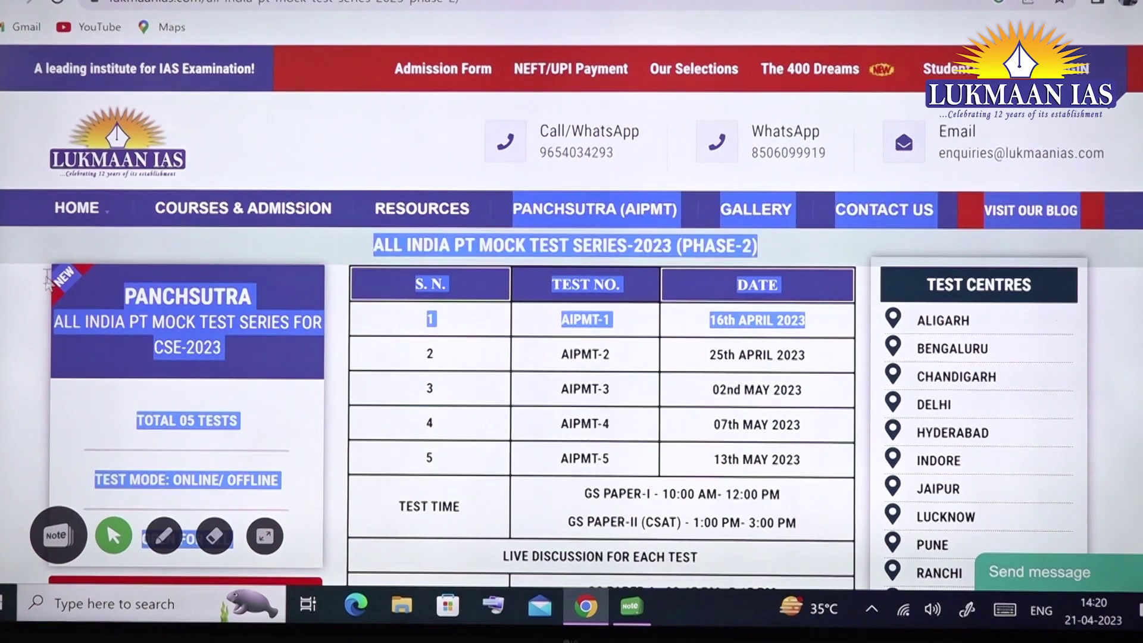
scroll(470, 205, "down", 6)
scroll(817, 143, "up", 4)
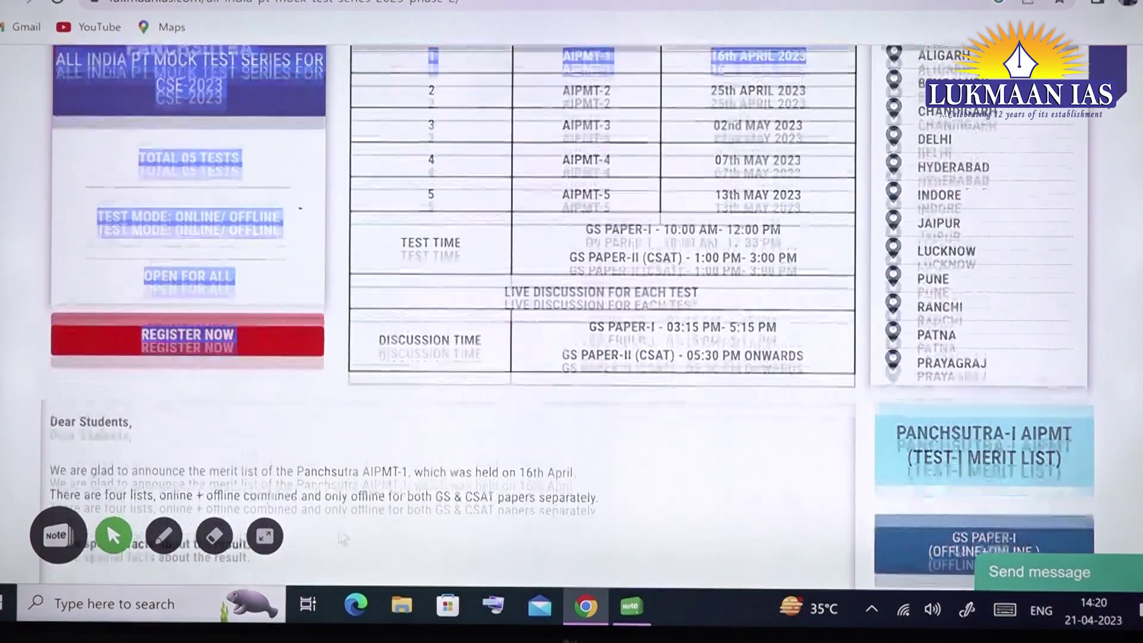
left_click(816, 143)
scroll(374, 437, "up", 1)
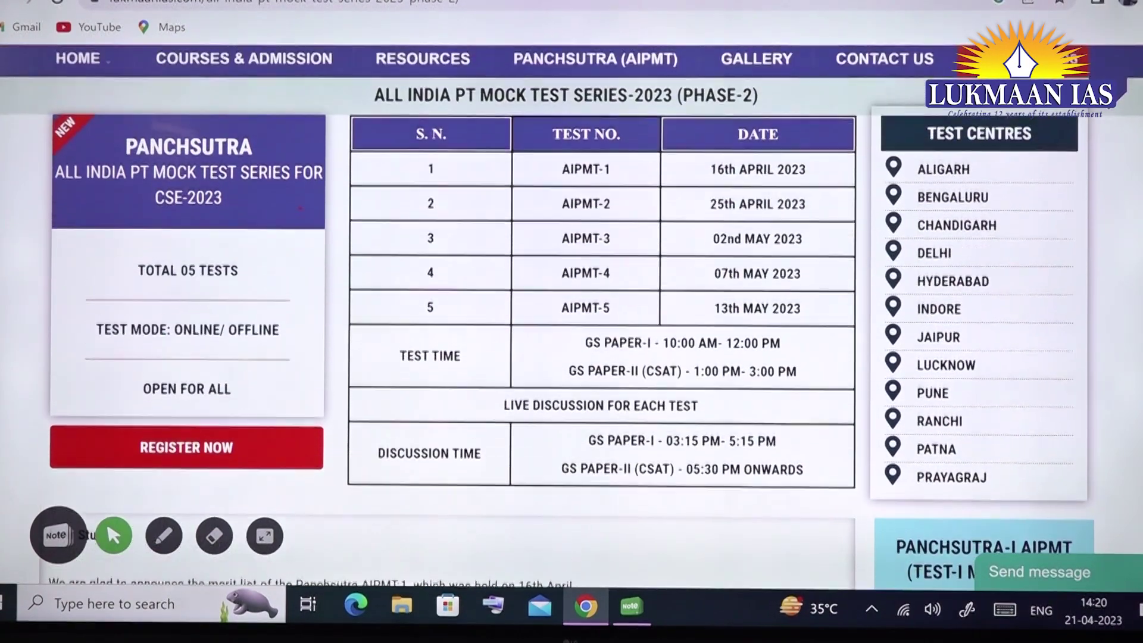
scroll(422, 291, "down", 1)
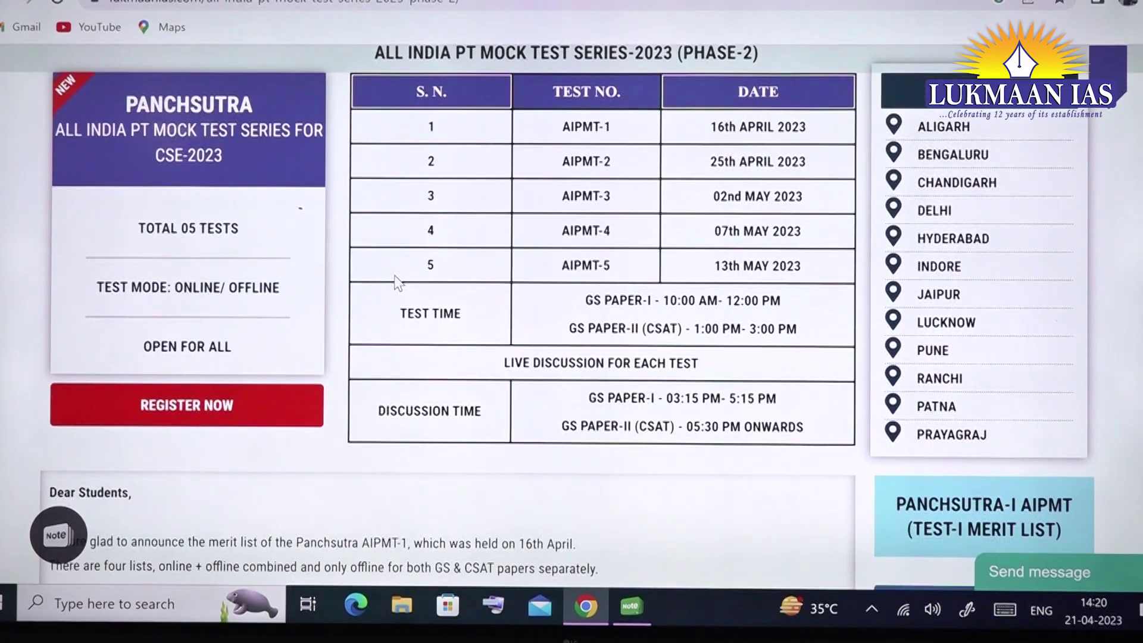
- Circle REGISTER NOW on the Panchsutra page in red with the annotation pen
mouse_move(55, 507)
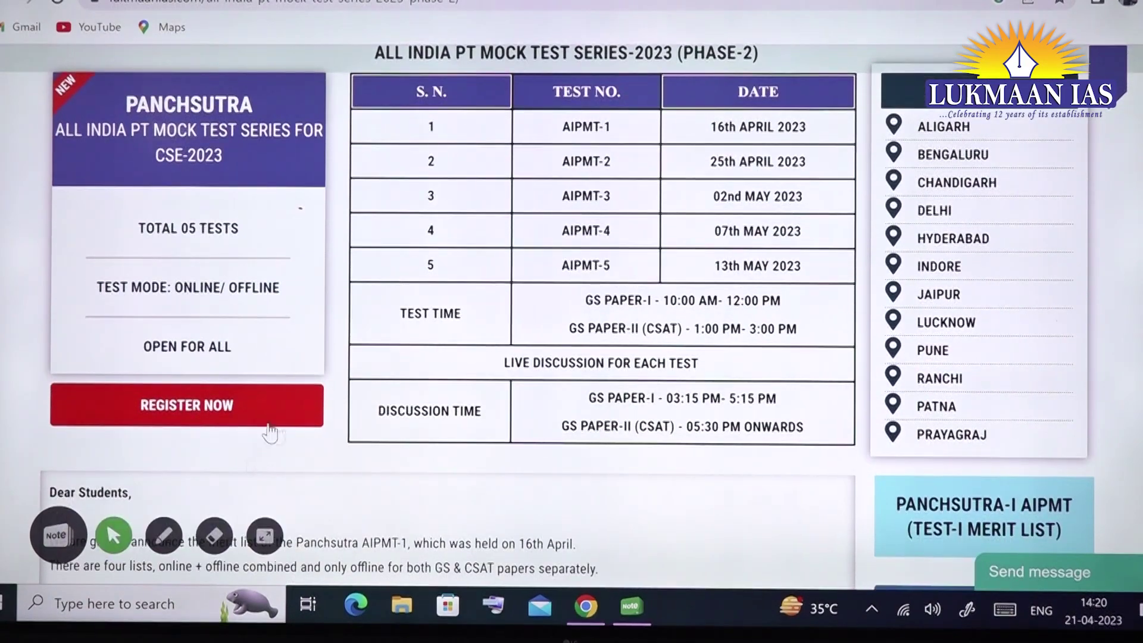
left_click(163, 535)
mouse_move(294, 360)
left_mouse_down()
mouse_move(89, 456)
mouse_move(357, 360)
mouse_move(257, 344)
left_mouse_up()
- Open the AIPMT Phase-II registration form and erase the red circles drawn over the page
left_click(114, 535)
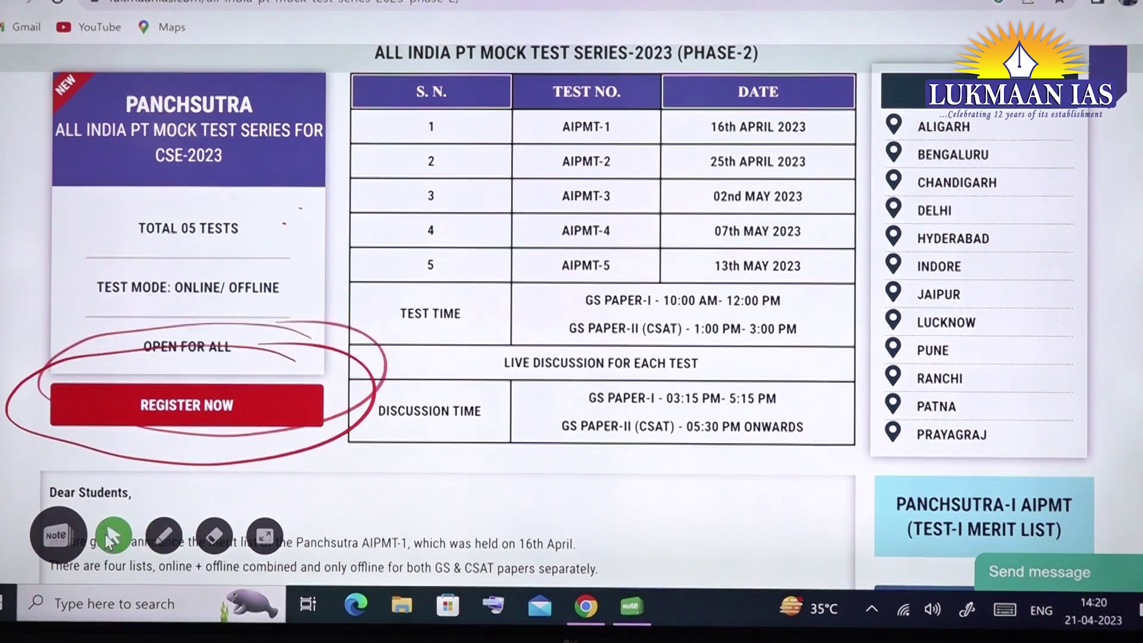
left_click(202, 405)
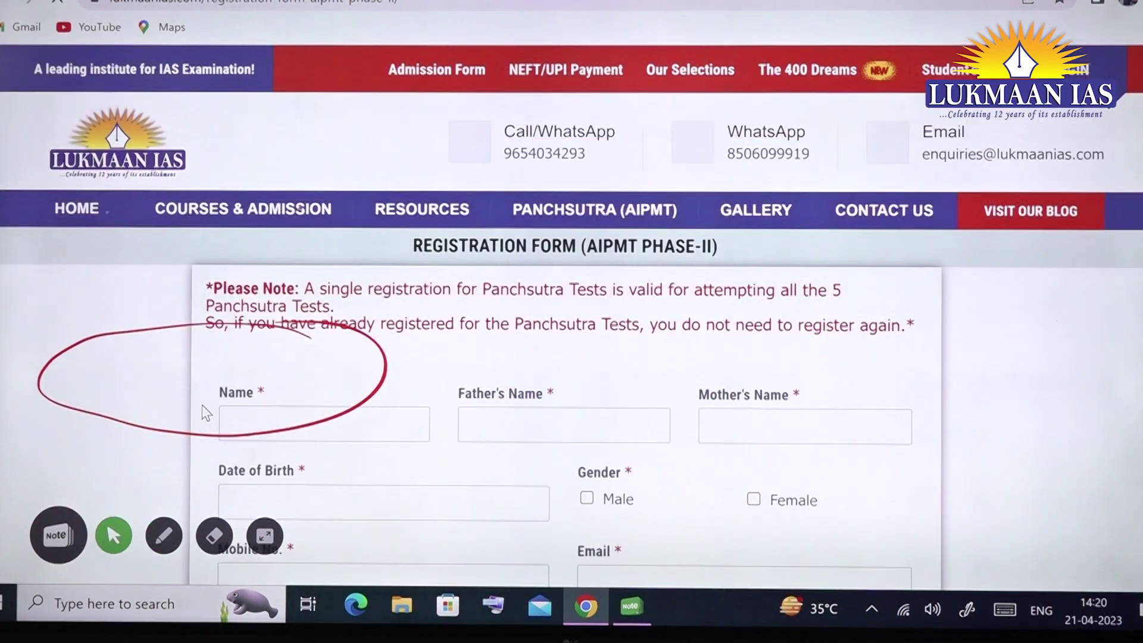
left_click(215, 535)
mouse_move(268, 462)
left_mouse_down()
mouse_move(357, 393)
mouse_move(377, 345)
mouse_move(31, 387)
mouse_move(153, 417)
left_mouse_up()
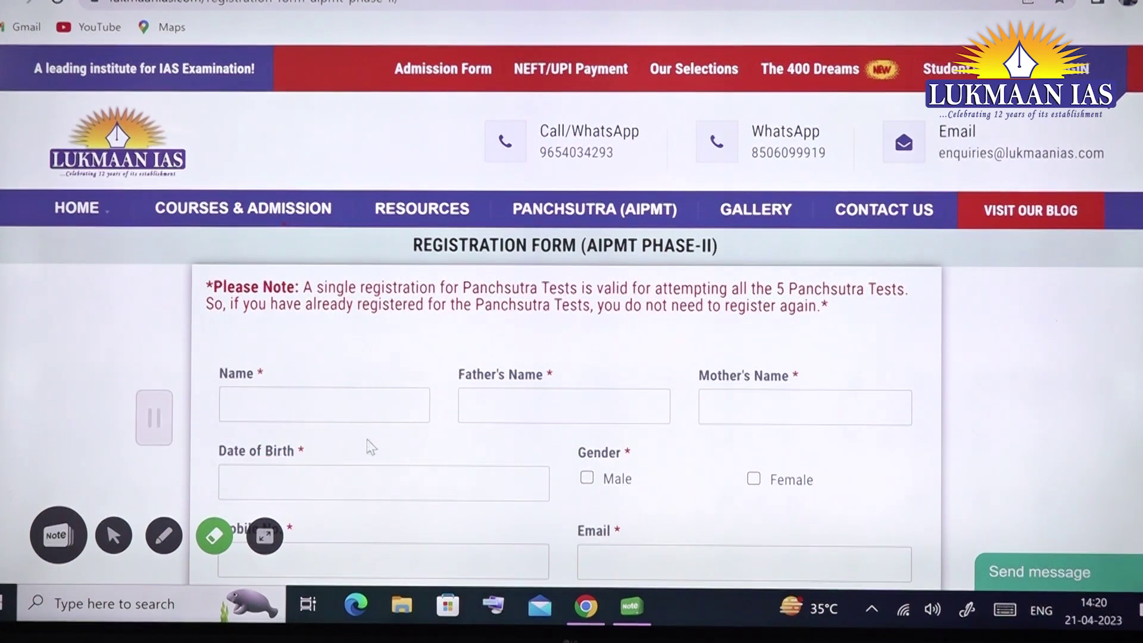
left_click(109, 530)
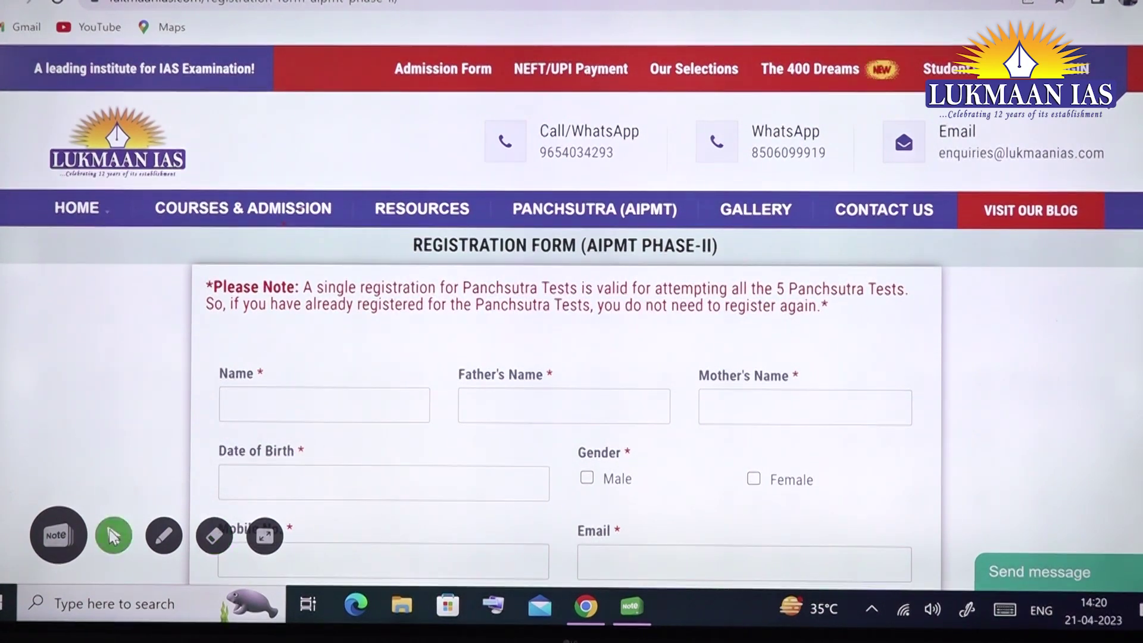
- Review the registration form's fields from name, contact details and address through qualification, photo upload, reference and test mode
scroll(108, 520, "down", 3)
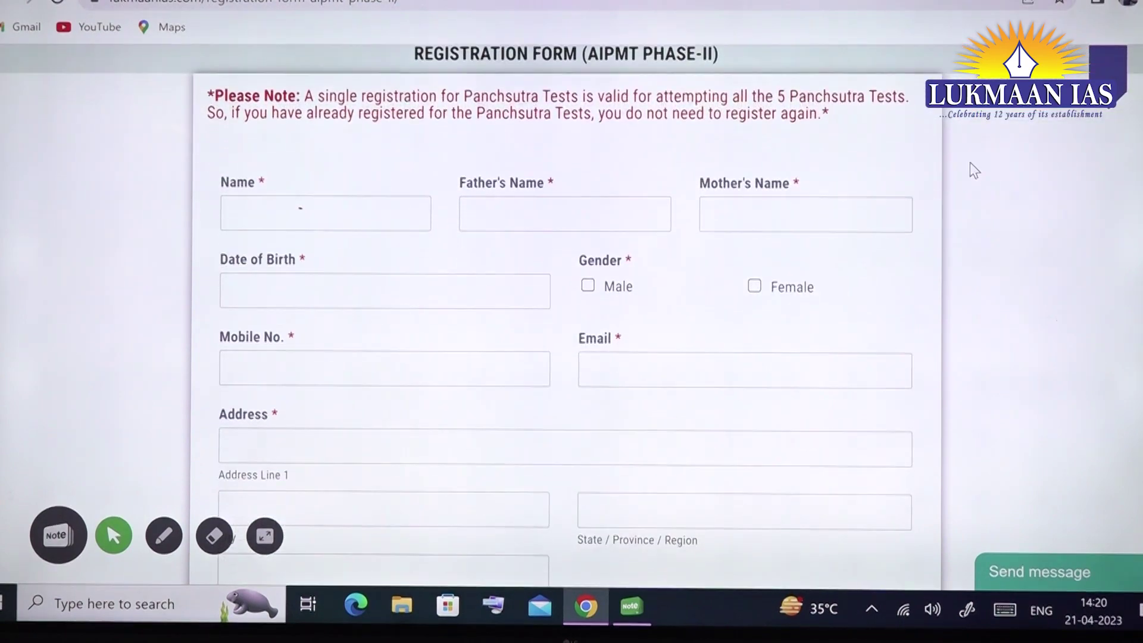
scroll(972, 171, "down", 1)
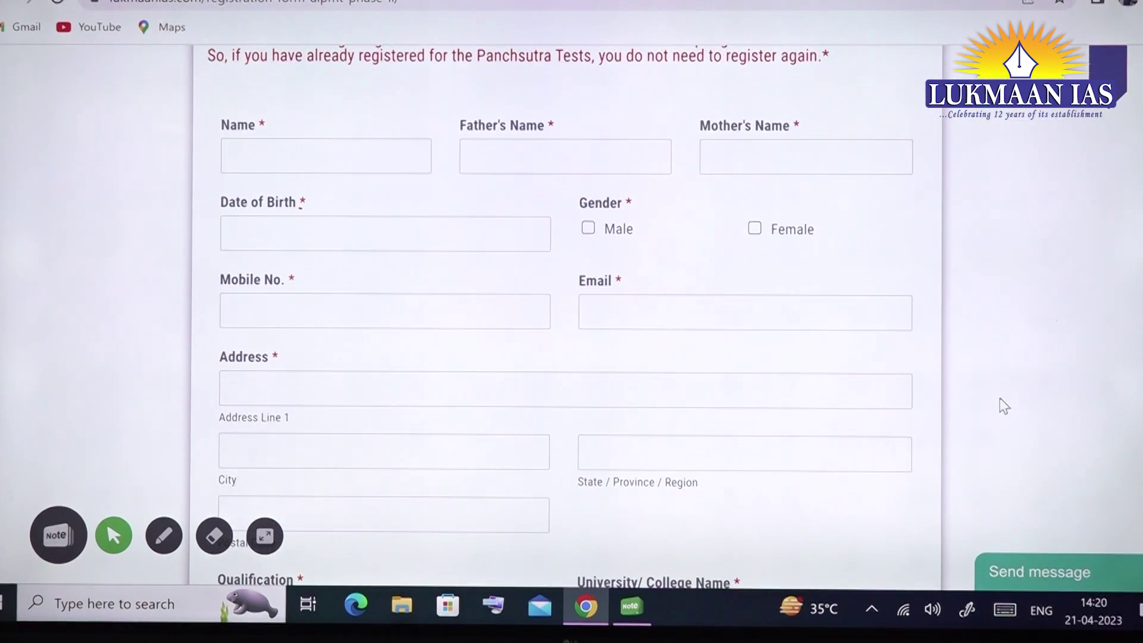
scroll(1012, 357, "down", 1)
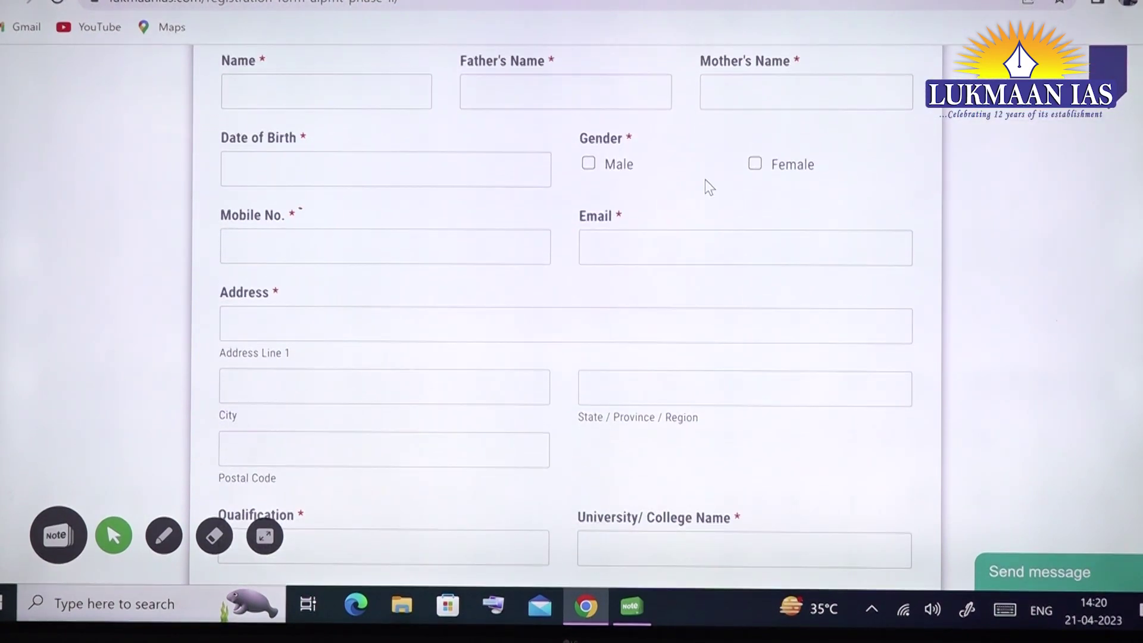
scroll(1012, 309, "down", 1)
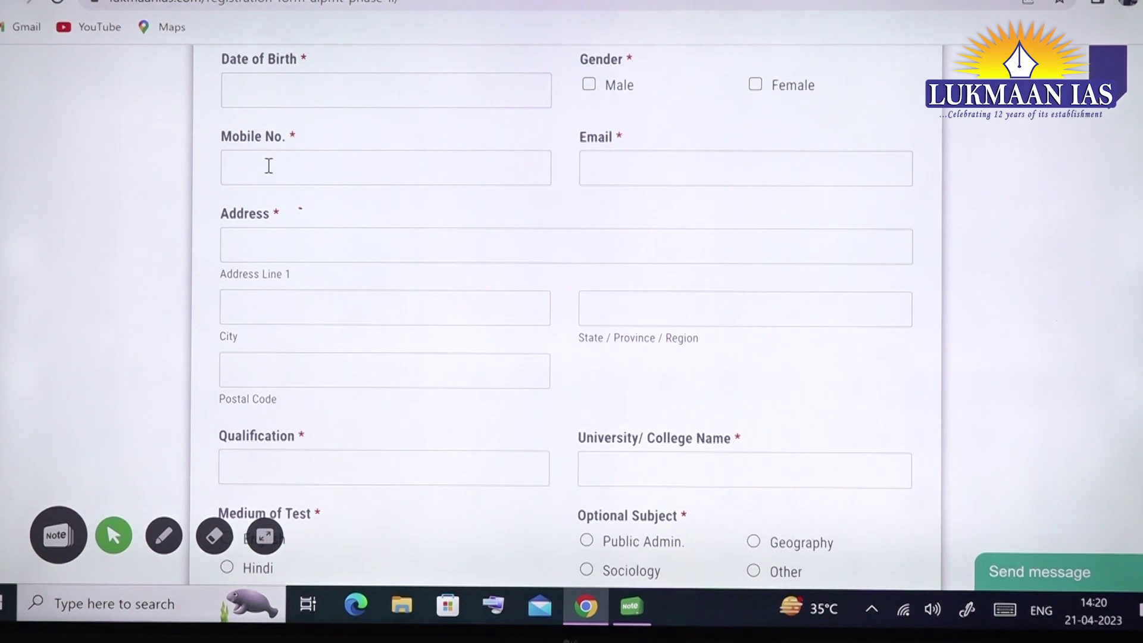
scroll(1046, 238, "down", 2)
scroll(1019, 449, "down", 1)
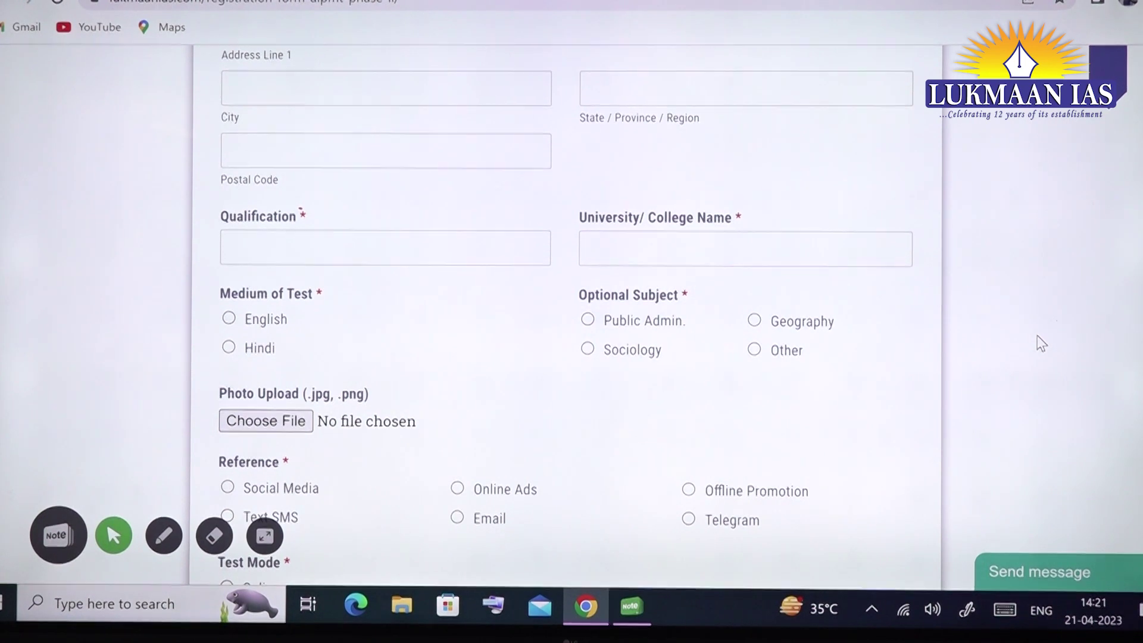
scroll(1040, 344, "down", 1)
scroll(400, 283, "down", 1)
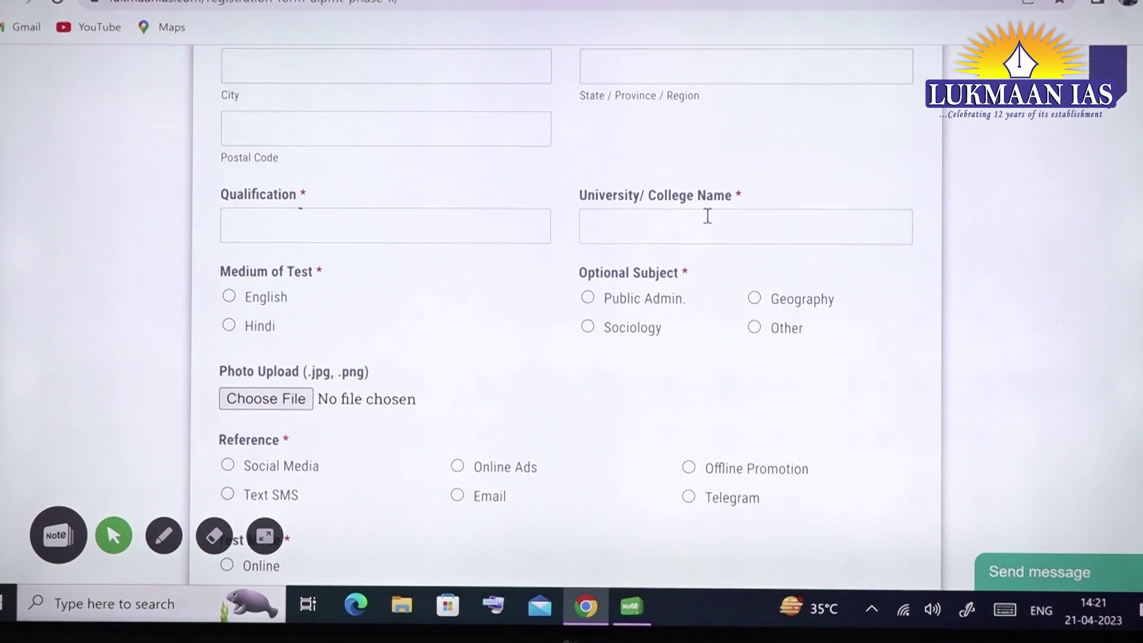
scroll(1012, 321, "down", 1)
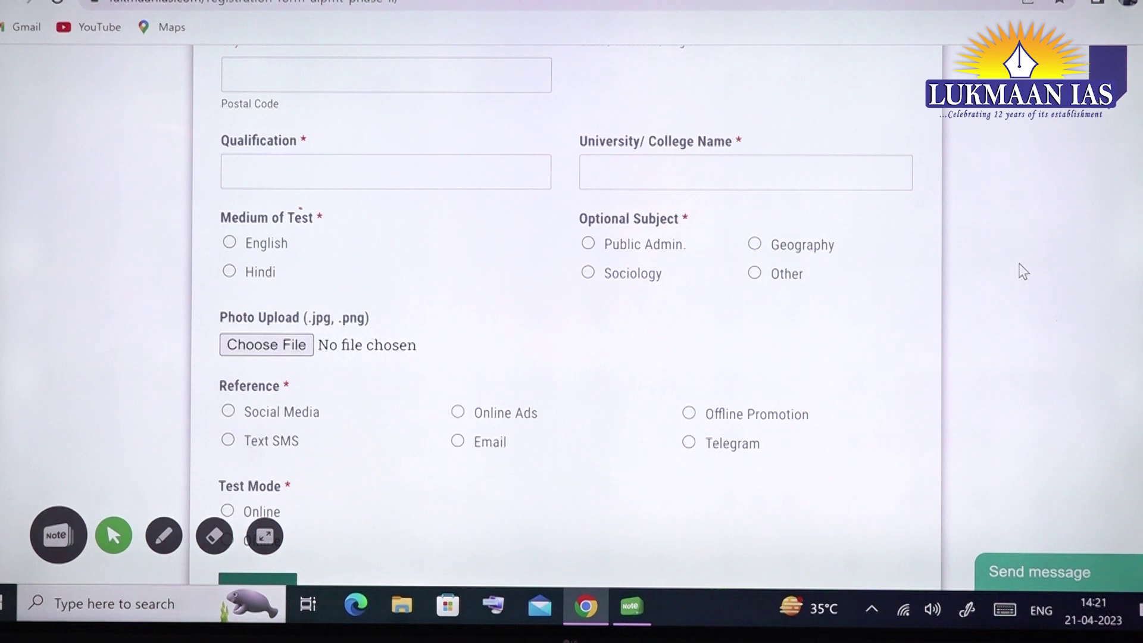
scroll(406, 209, "down", 1)
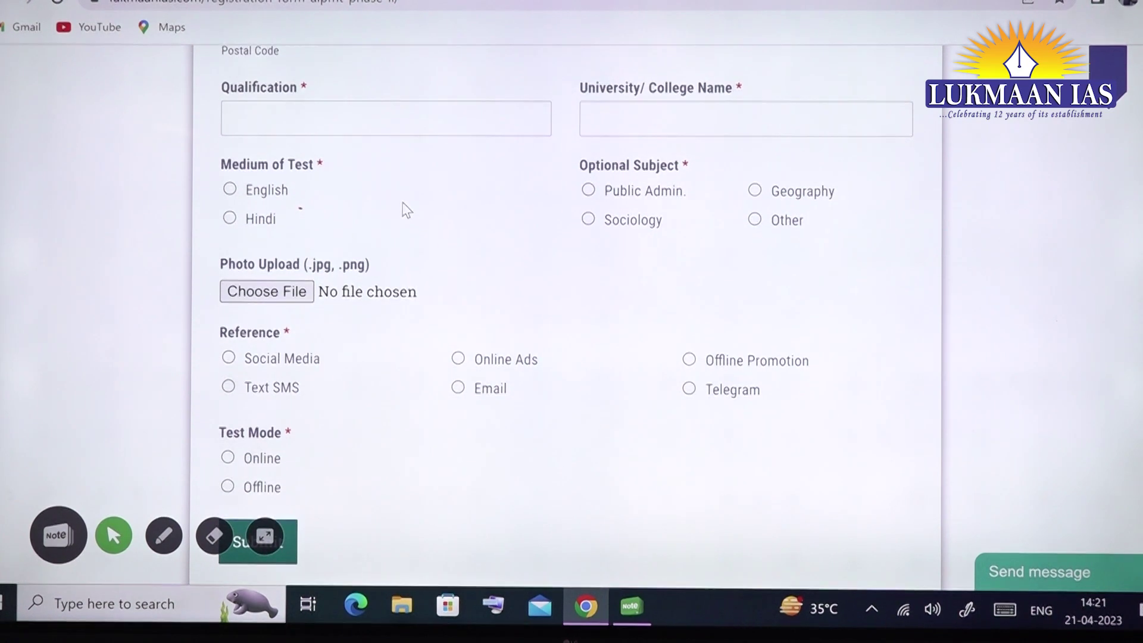
- Set the medium of test to English and the optional subject to Geography
left_click(230, 189)
left_click(228, 217)
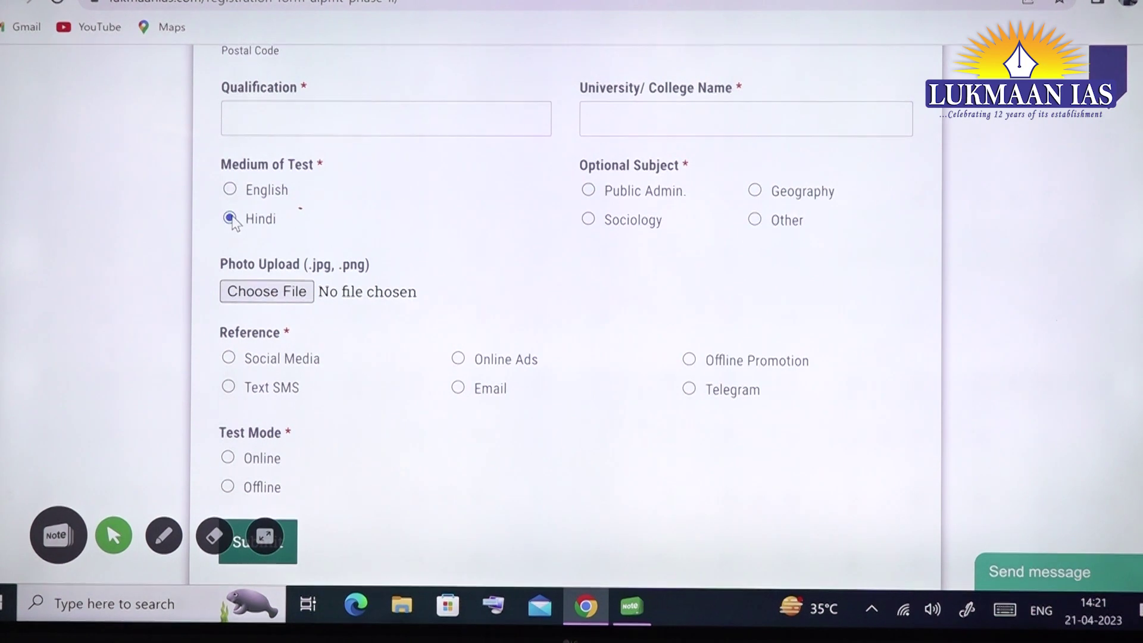
left_click(230, 190)
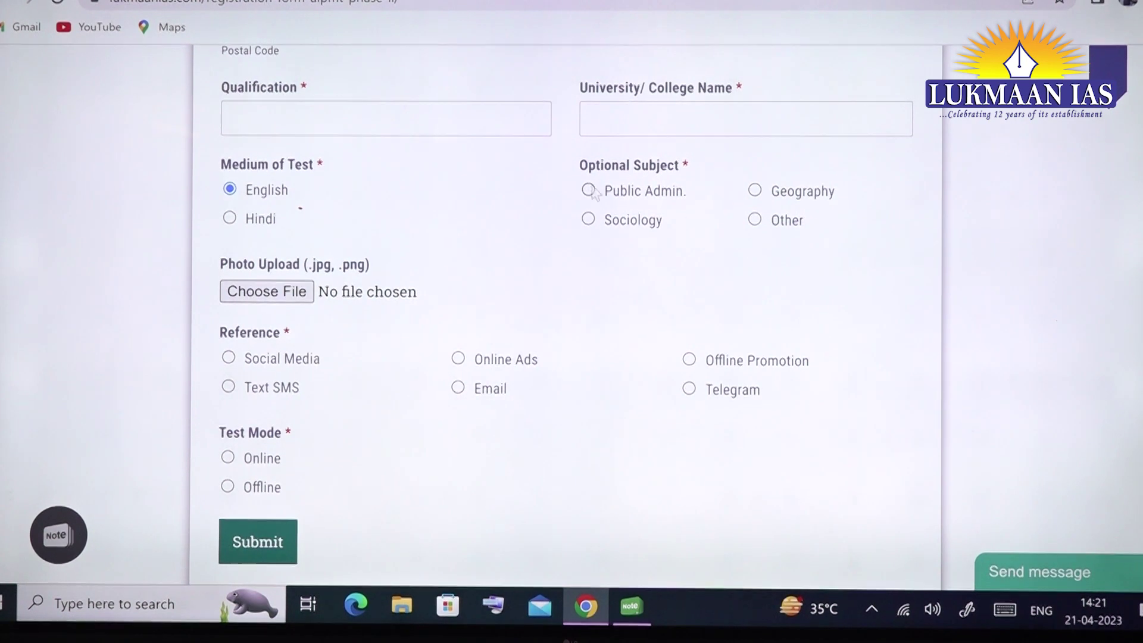
left_click(755, 191)
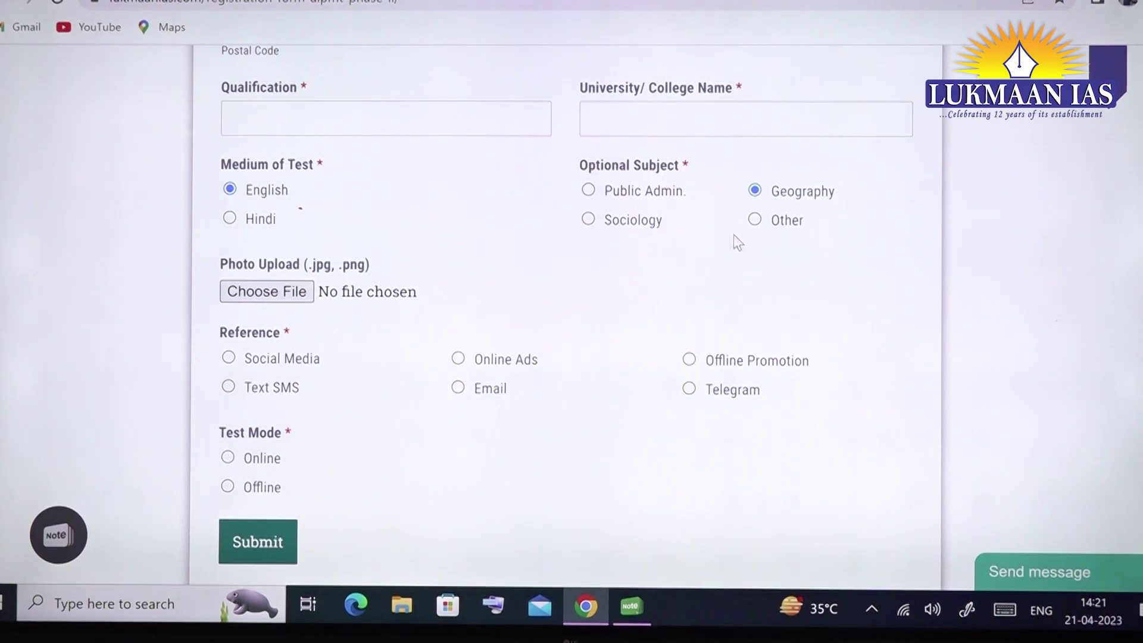
- Set the optional subject to Other and the reference to Email in the registration form
left_click(755, 220)
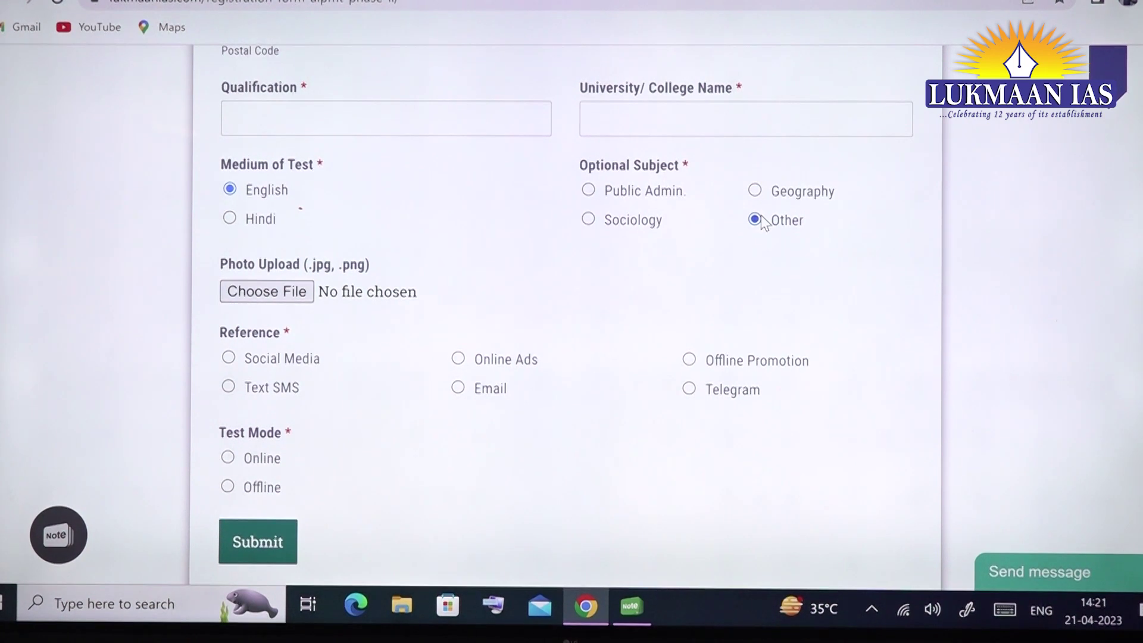
scroll(503, 410, "down", 1)
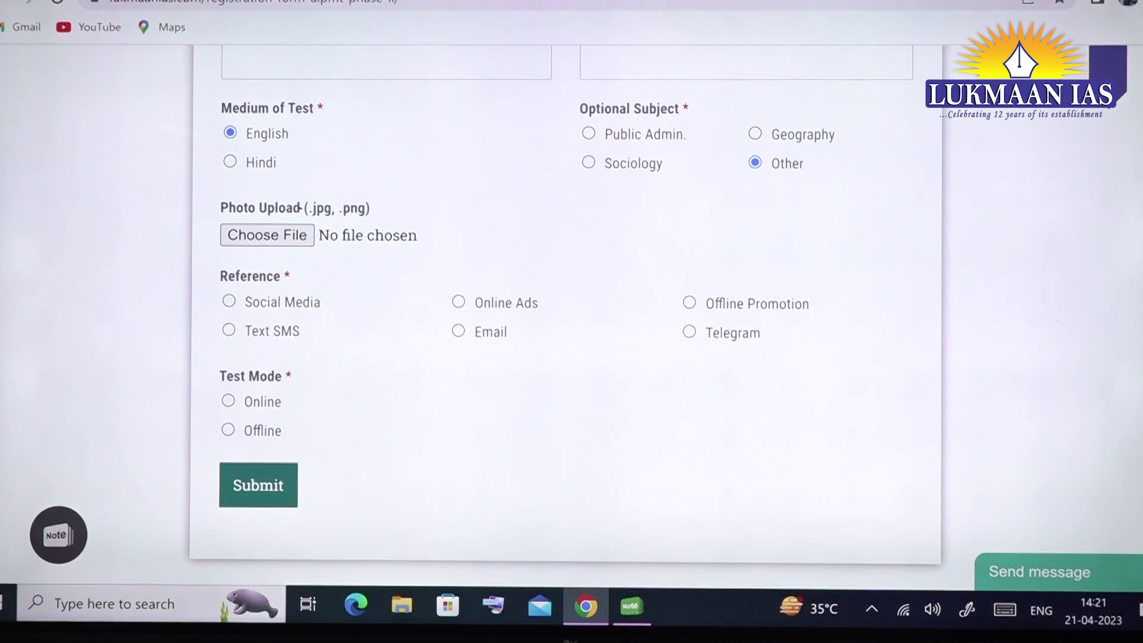
scroll(445, 327, "down", 1)
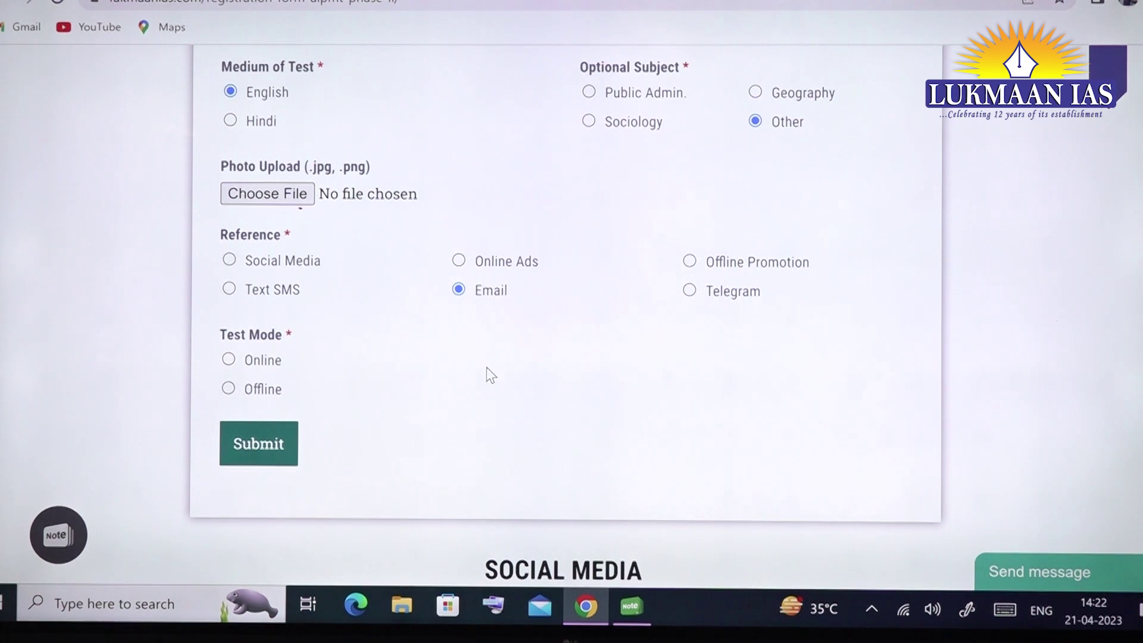
- Try the Online test mode, switch it to Offline and choose DELHI as the test centre
left_click(228, 360)
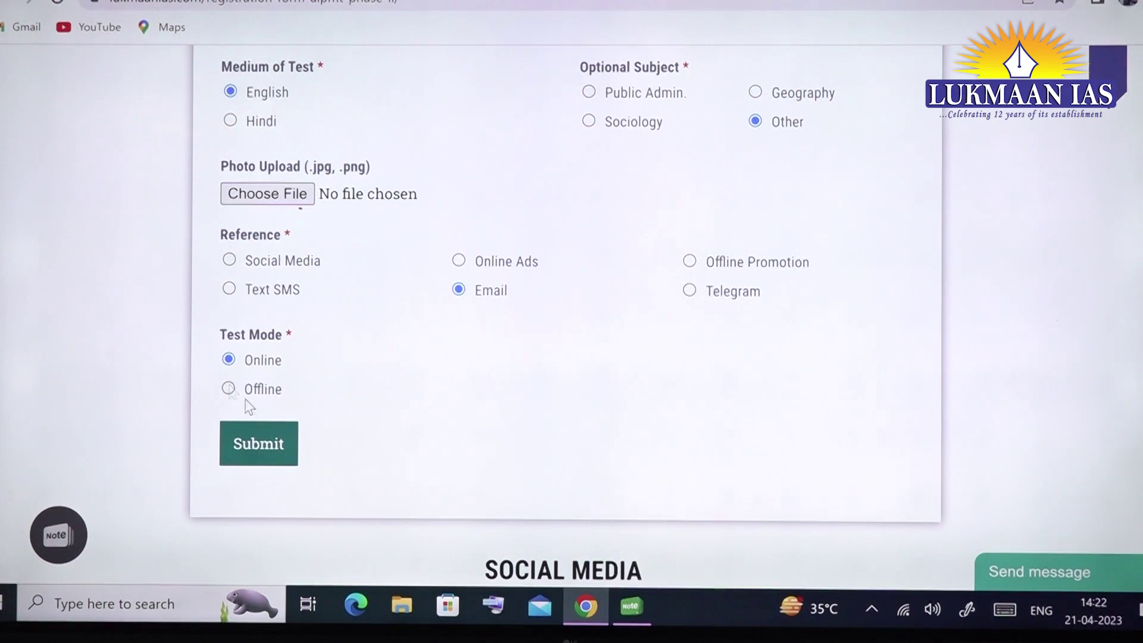
left_click(228, 388)
scroll(427, 408, "down", 1)
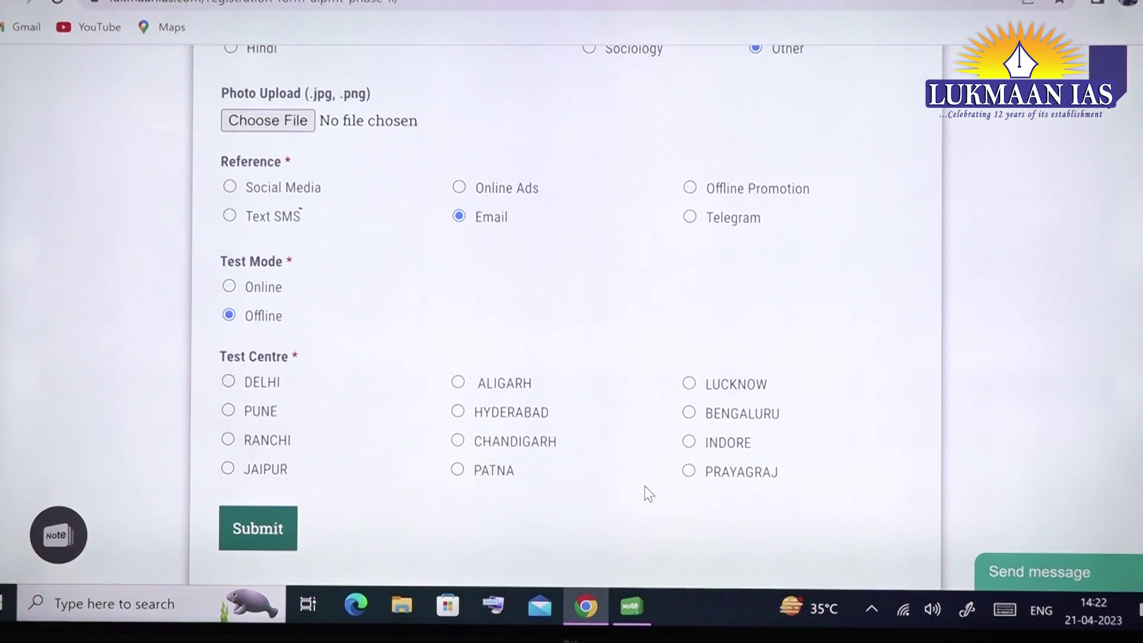
left_click(229, 382)
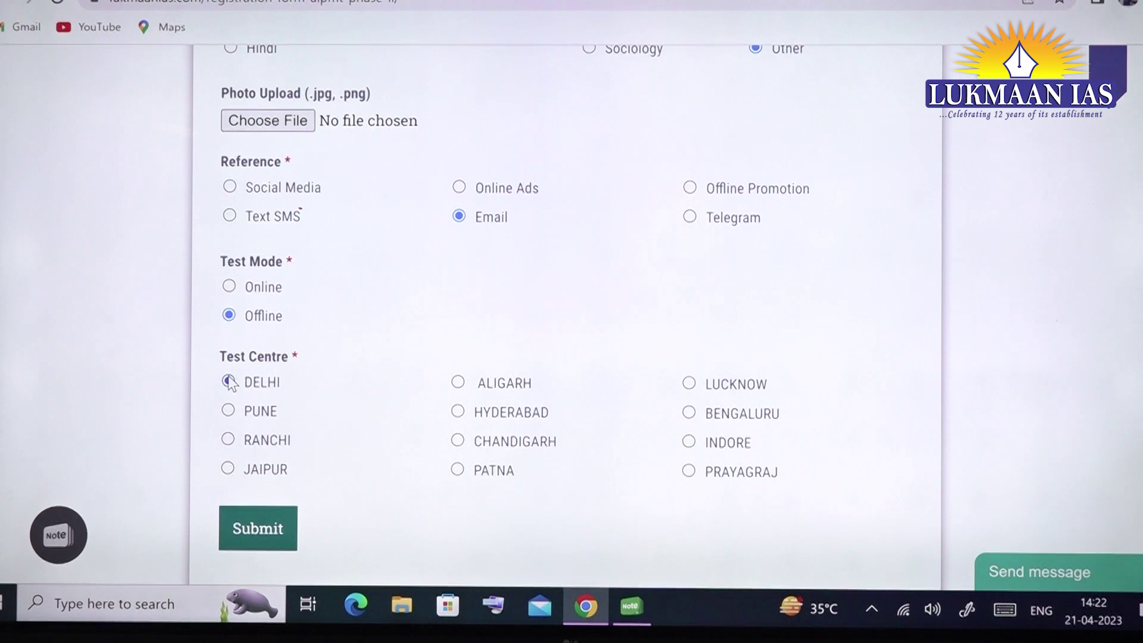
- Review the registration form from the test centre options back to the registration note and name fields
scroll(403, 517, "down", 1)
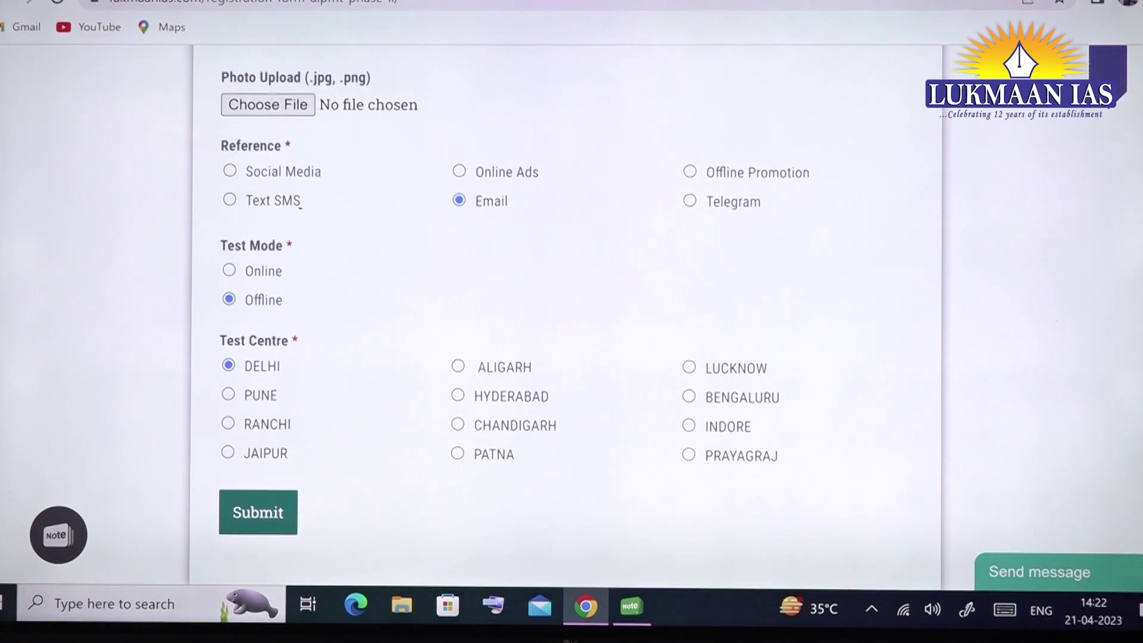
scroll(416, 500, "up", 1)
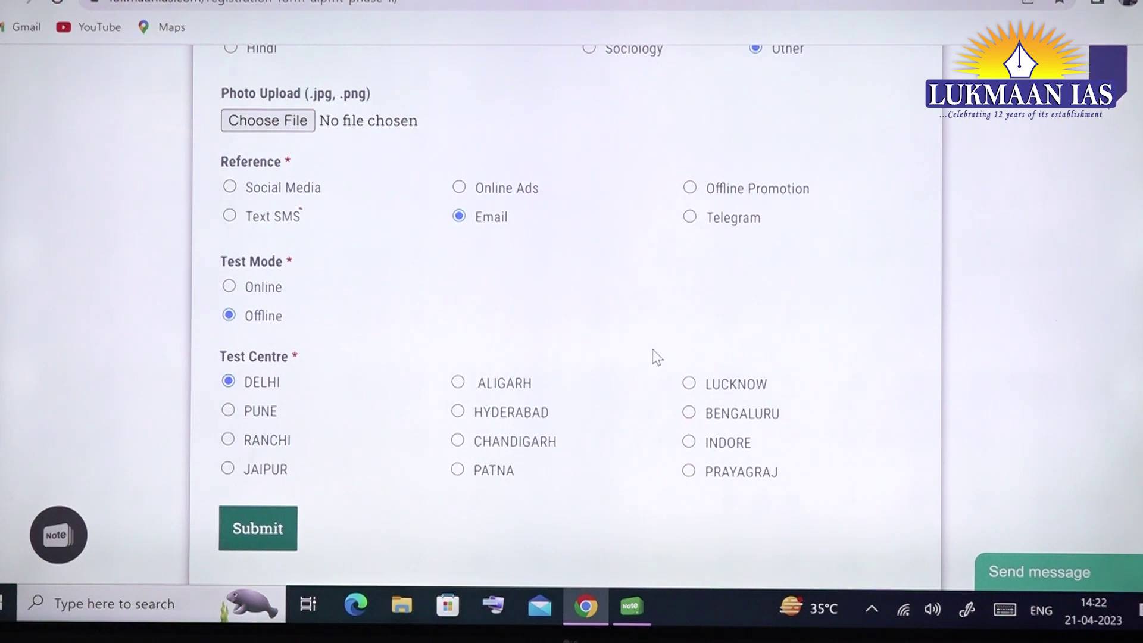
scroll(411, 238, "up", 1)
scroll(411, 238, "down", 2)
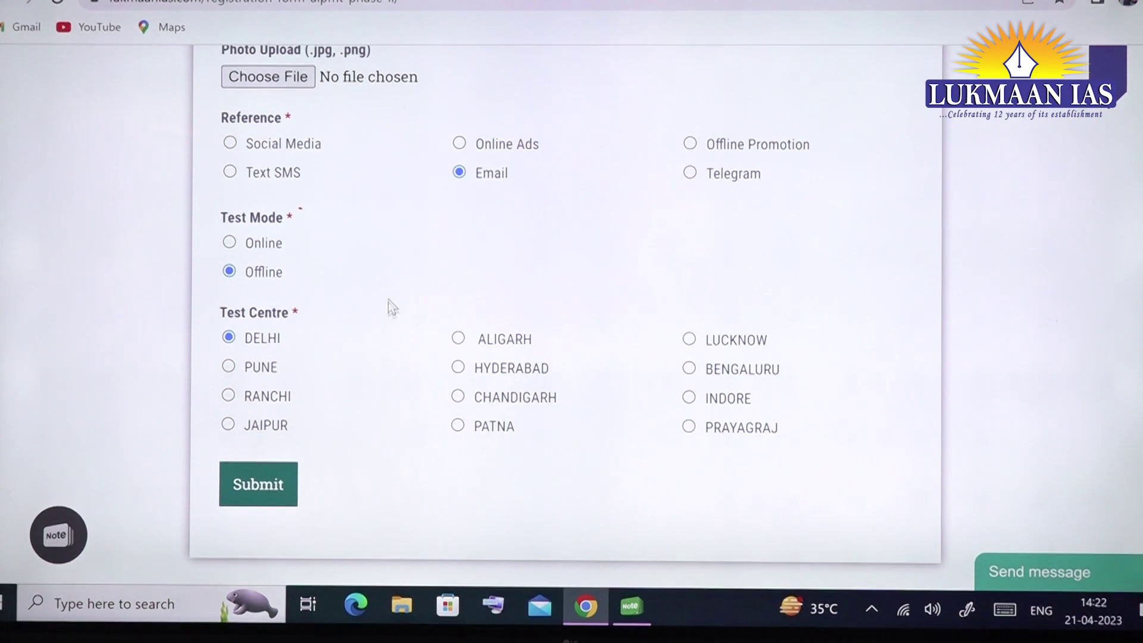
scroll(372, 442, "up", 2)
scroll(372, 442, "up", 5)
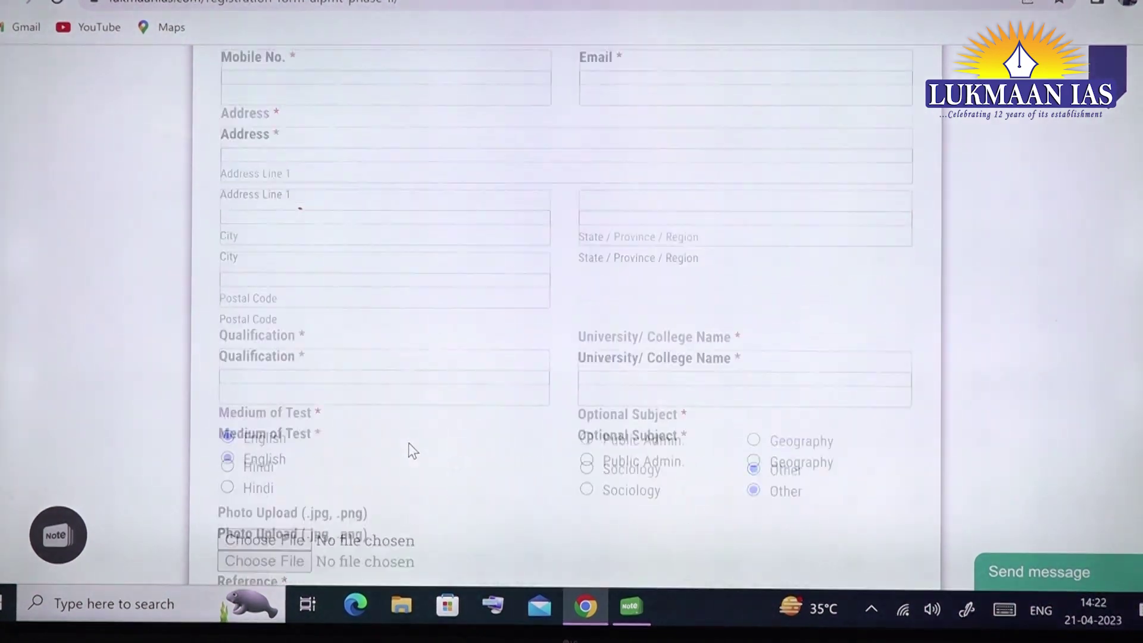
scroll(516, 355, "up", 5)
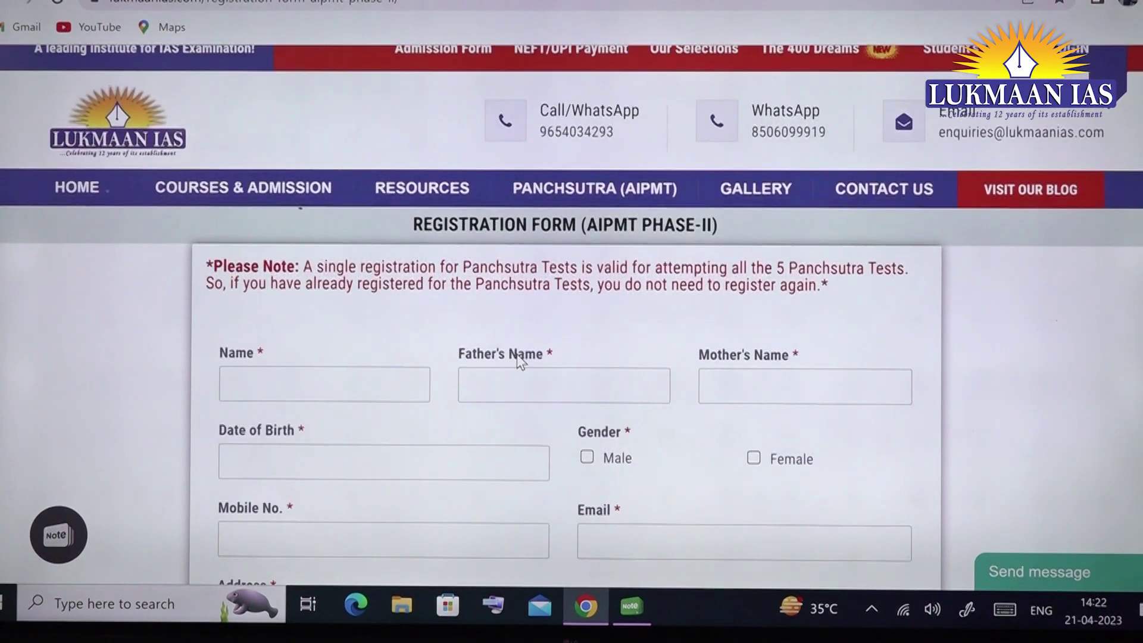
scroll(146, 468, "up", 1)
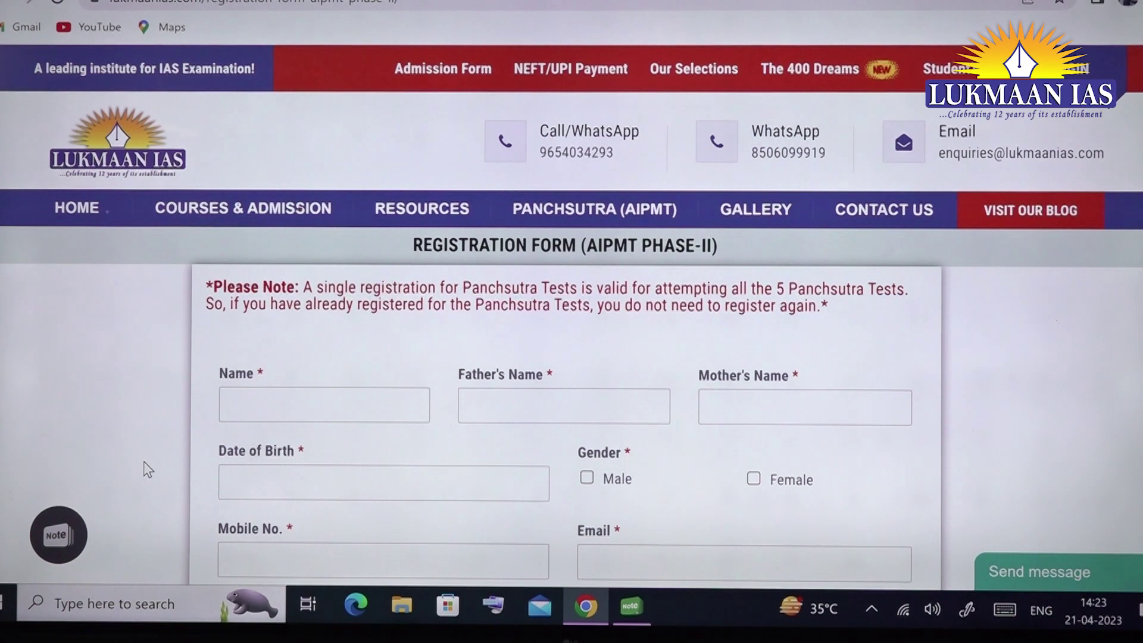
- Set the test mode to Online in the registration form
scroll(144, 462, "down", 10)
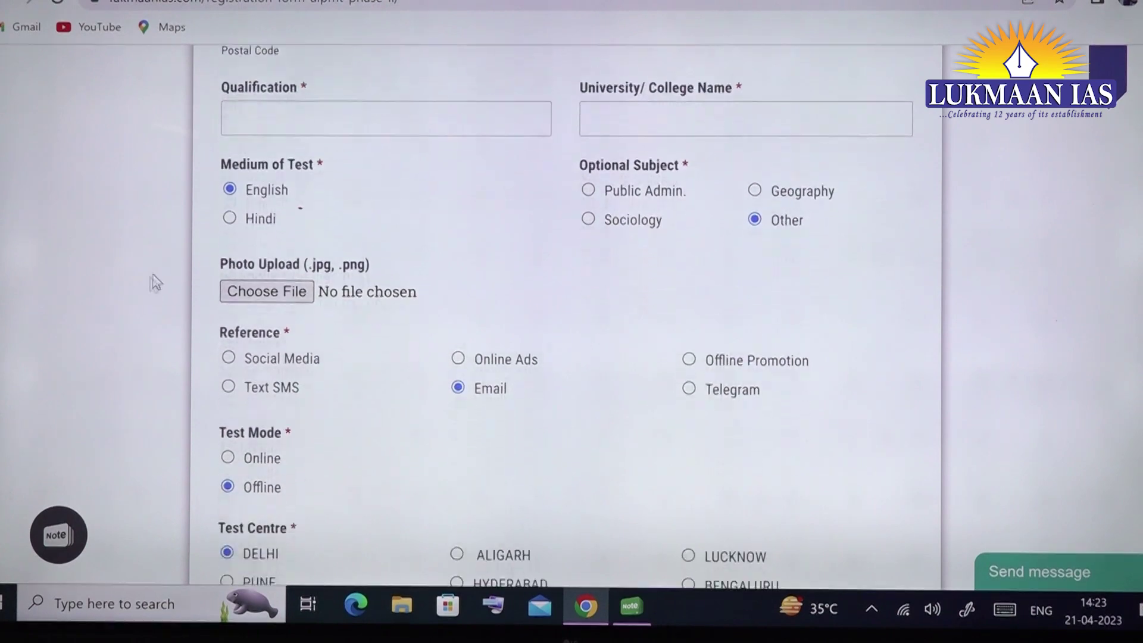
left_click(228, 434)
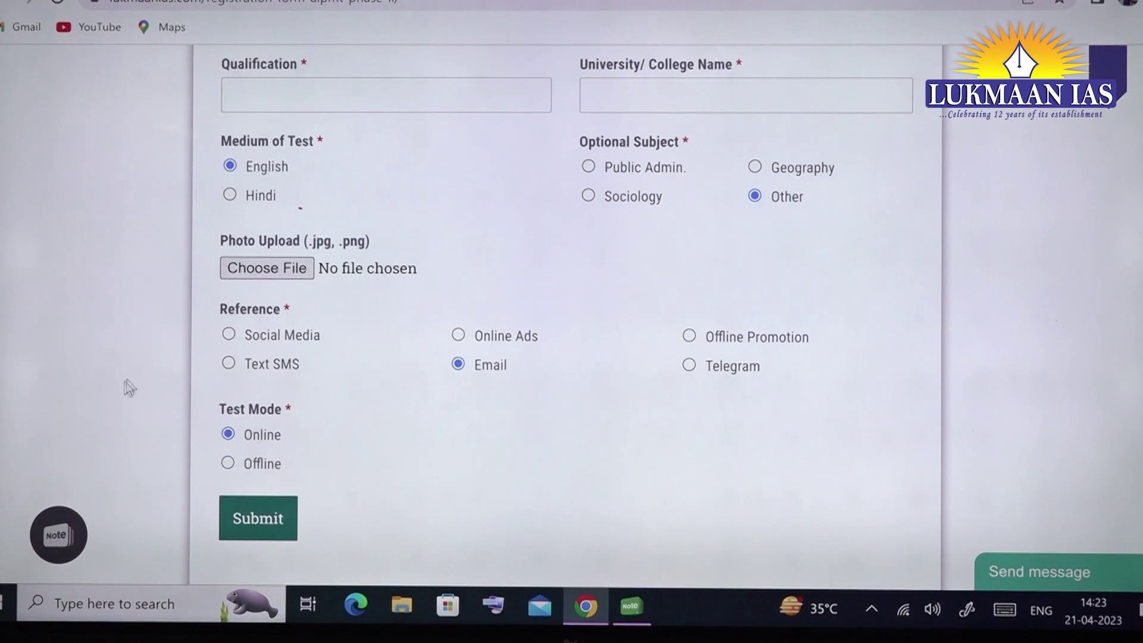
- Circle the student portal link in the site header in red with the annotation pen
scroll(132, 411, "up", 1)
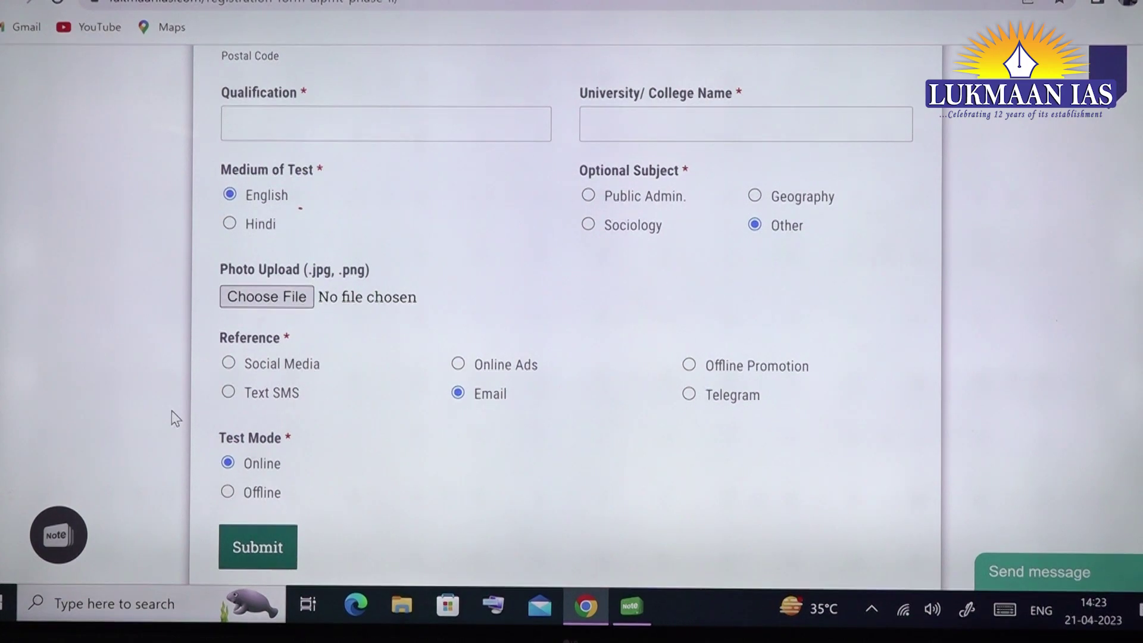
scroll(133, 393, "up", 1)
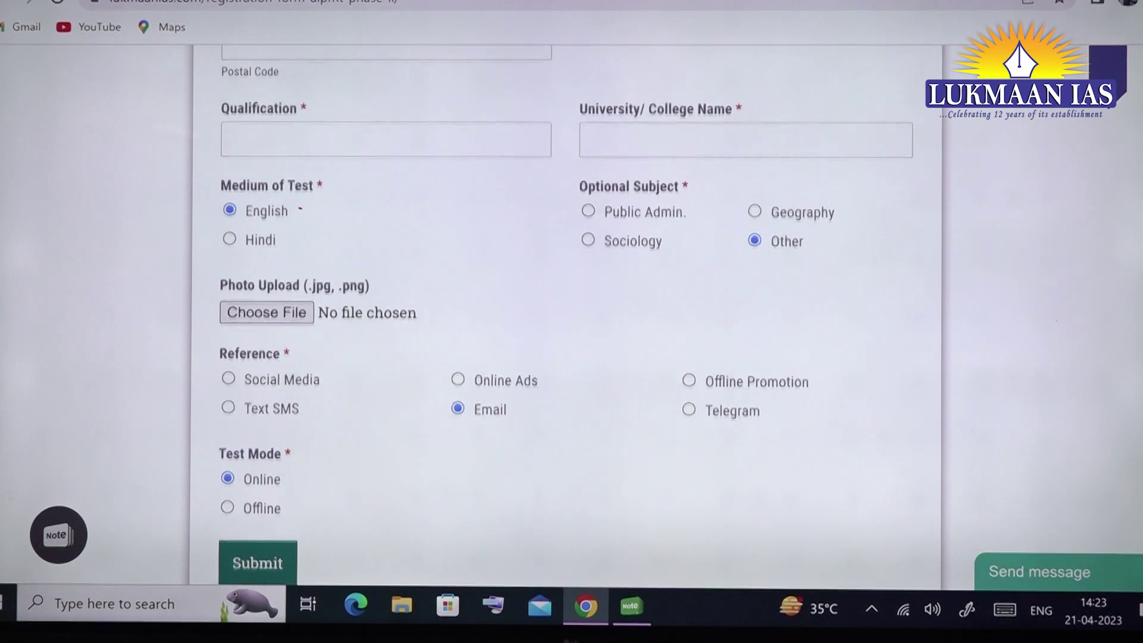
scroll(115, 449, "up", 8)
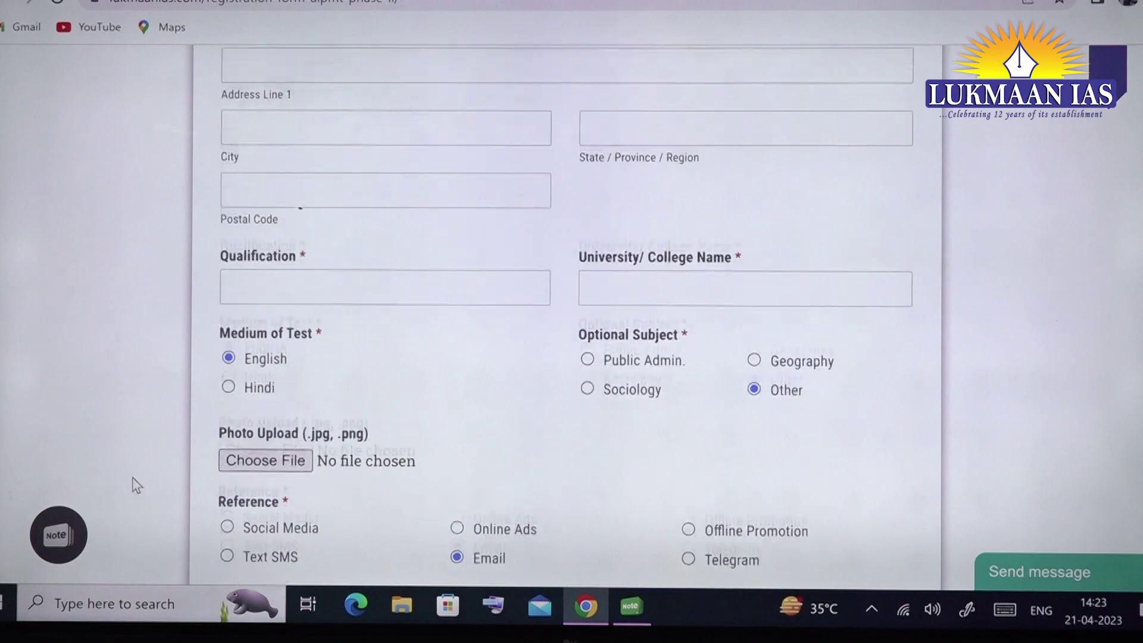
scroll(116, 457, "up", 3)
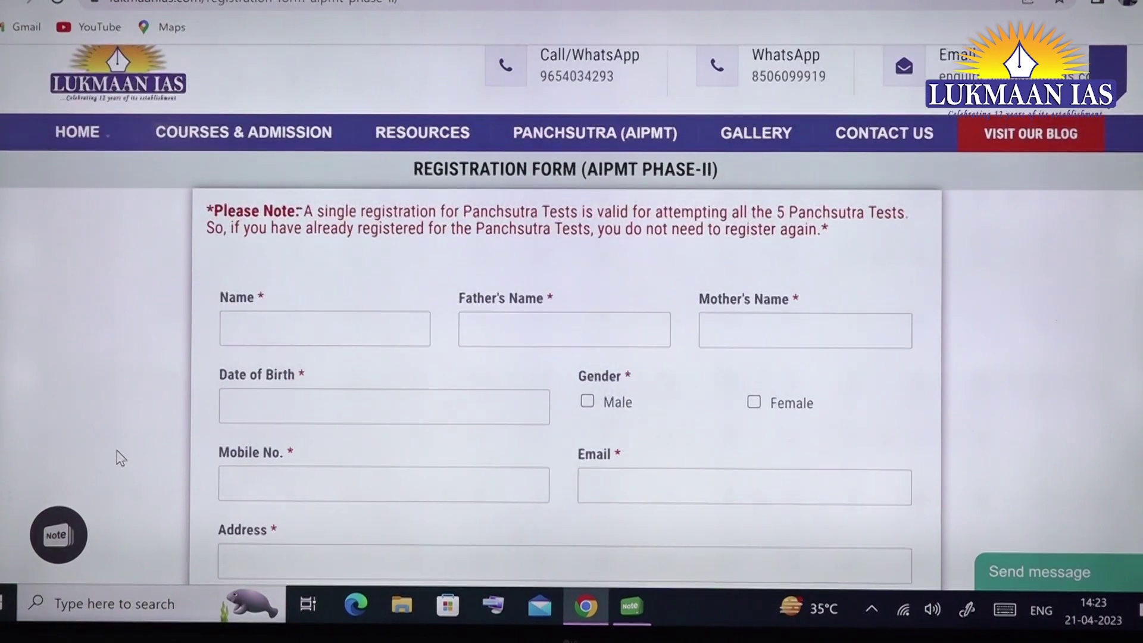
scroll(140, 449, "up", 2)
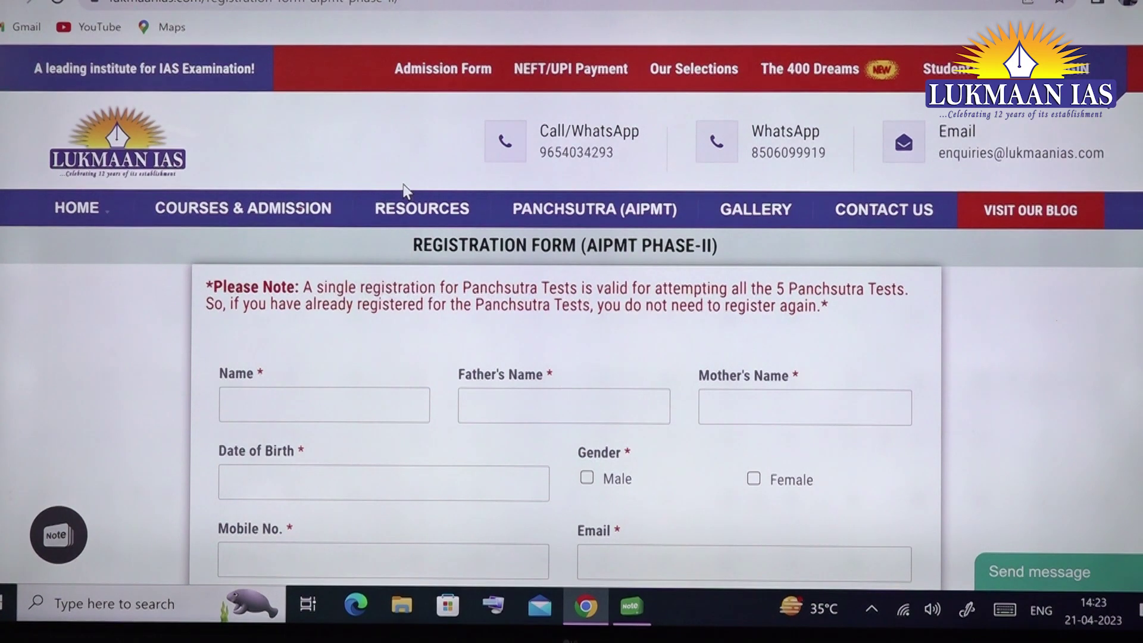
left_click(64, 536)
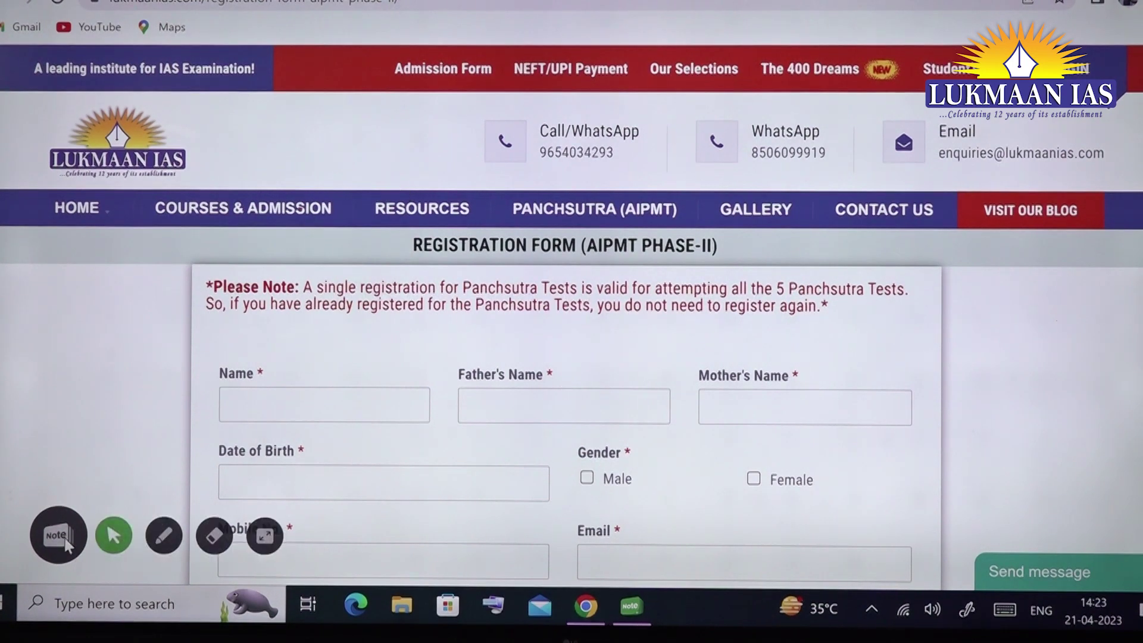
left_click(166, 537)
mouse_move(982, 30)
left_mouse_down()
mouse_move(911, 73)
mouse_move(946, 105)
mouse_move(986, 36)
left_mouse_up()
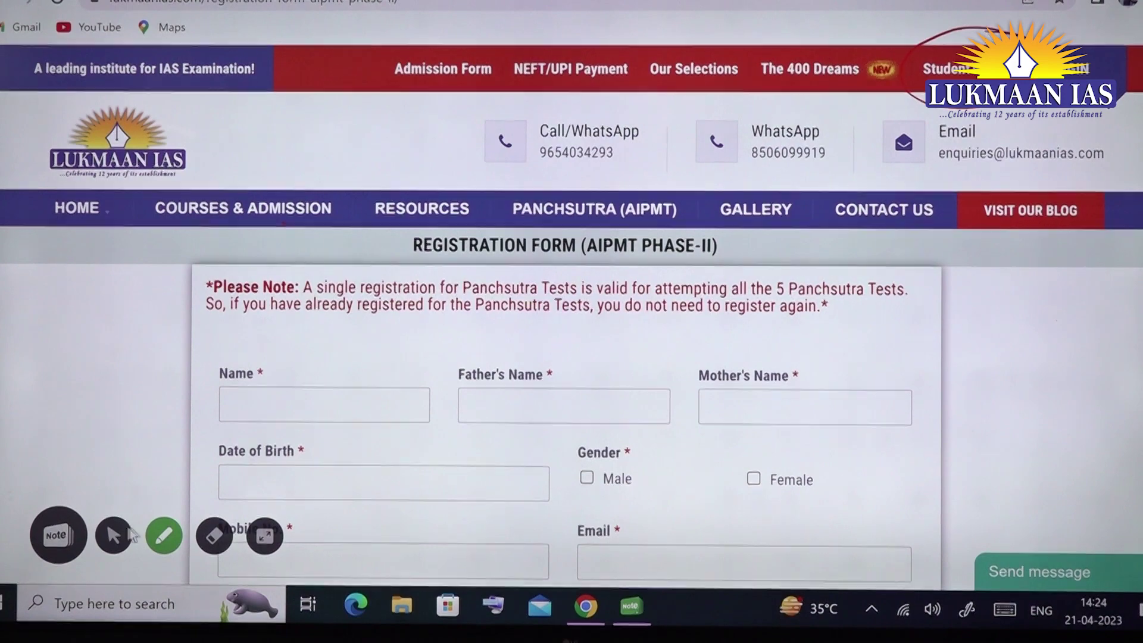
- Open the student portal page and erase the red circle drawn over it
left_click(114, 535)
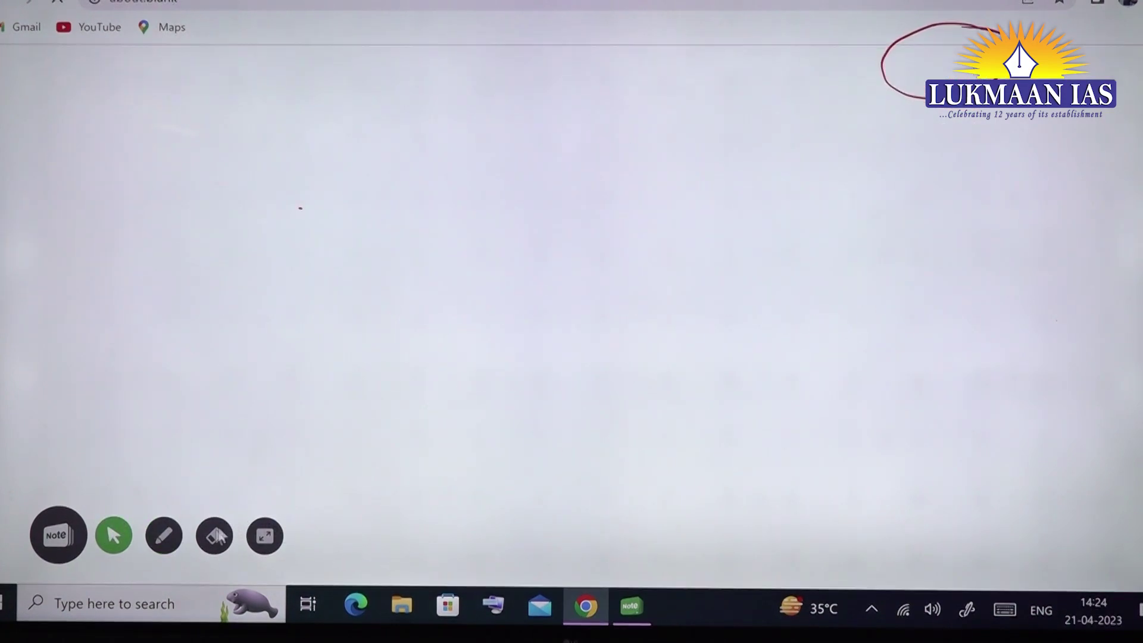
left_click(214, 535)
mouse_move(884, 65)
left_mouse_down()
mouse_move(875, 56)
mouse_move(1006, 24)
mouse_move(938, 68)
left_mouse_up()
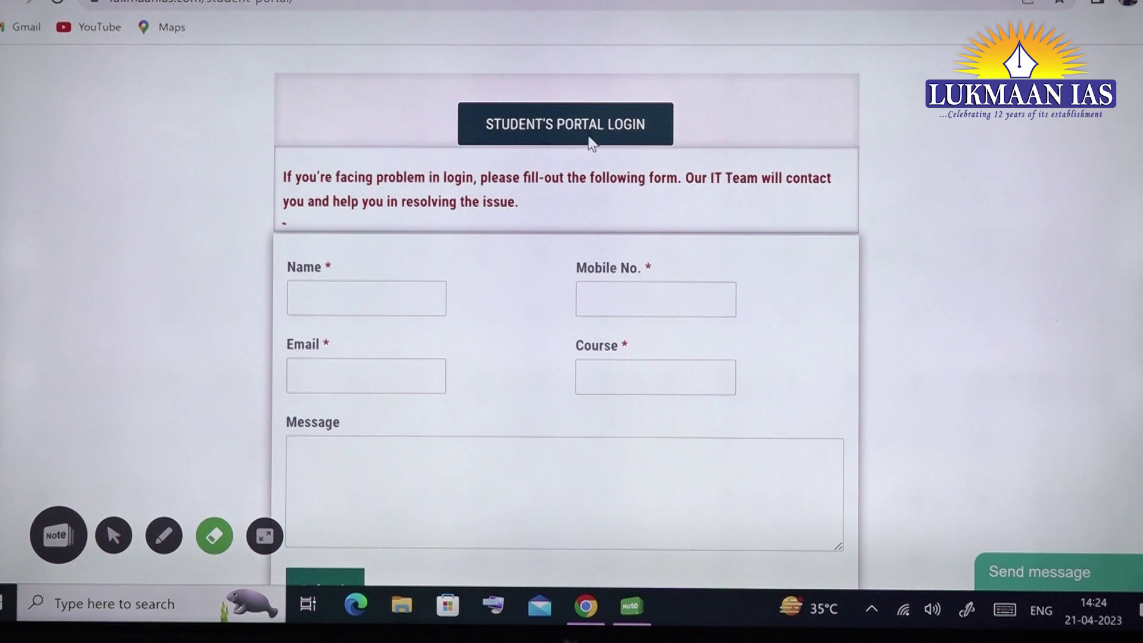
- Circle STUDENT'S PORTAL LOGIN in red with the annotation pen
left_click(156, 538)
mouse_move(512, 71)
left_mouse_down()
mouse_move(425, 128)
mouse_move(519, 69)
left_mouse_up()
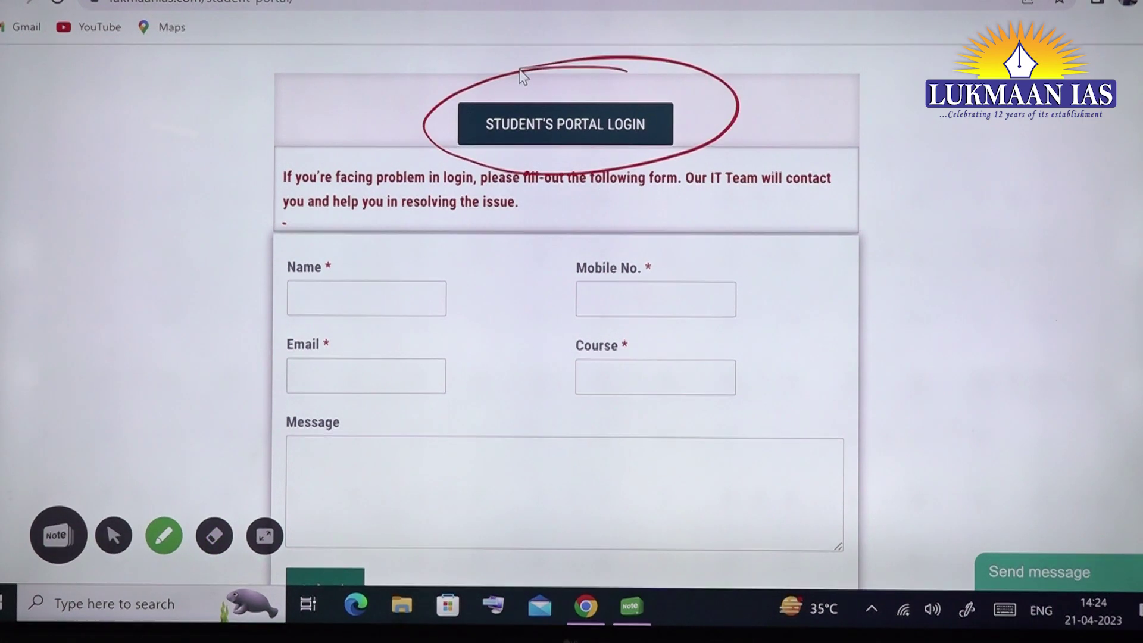
left_click(100, 535)
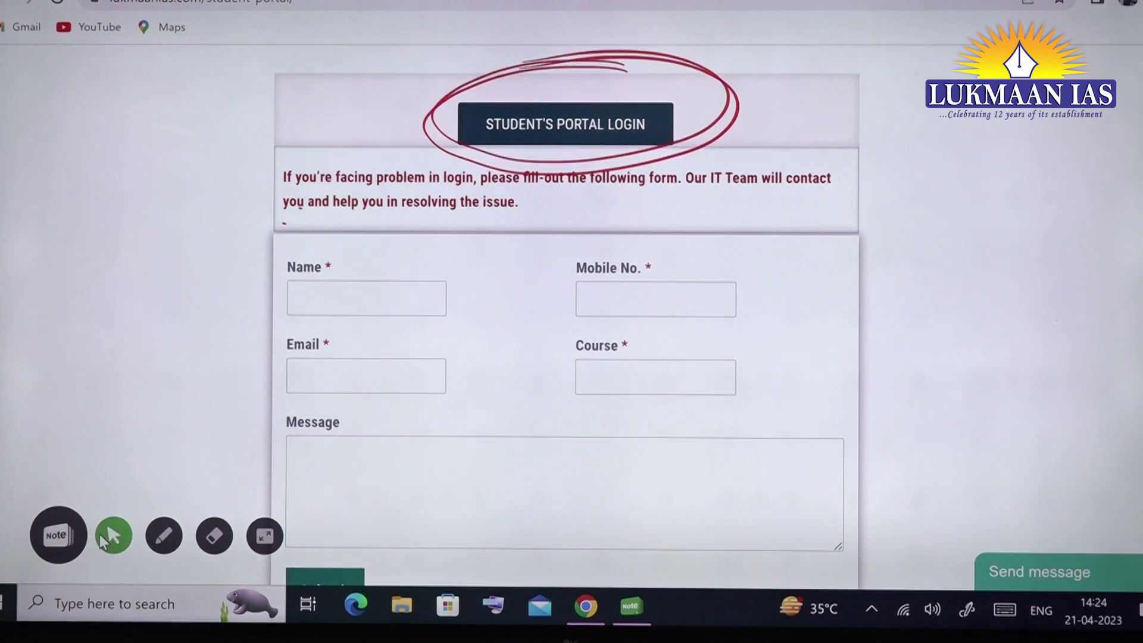
- Open the student dashboard through STUDENT'S PORTAL LOGIN and erase the red circles left on the page
left_click(566, 123)
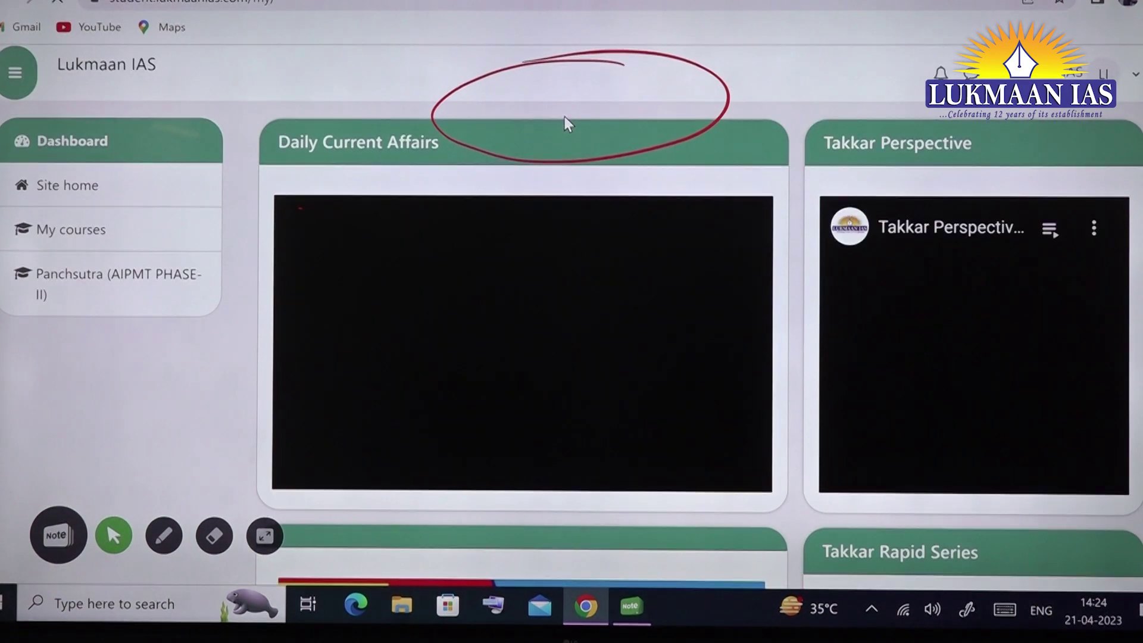
left_click(210, 526)
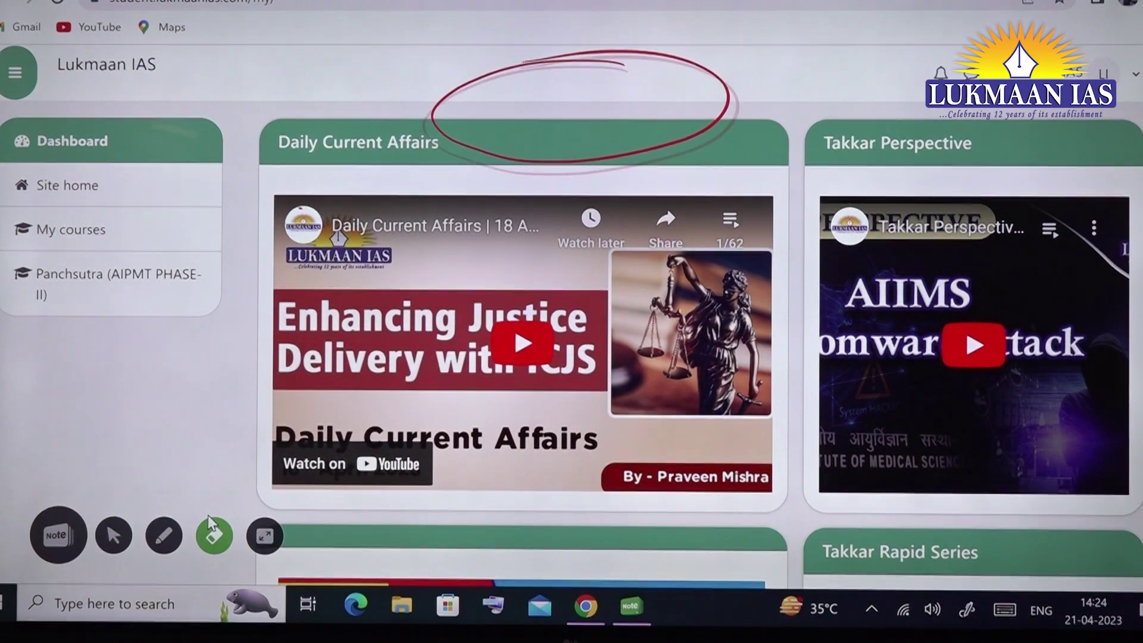
mouse_move(434, 119)
left_mouse_down()
mouse_move(446, 94)
mouse_move(683, 107)
mouse_move(752, 124)
left_mouse_up()
mouse_move(468, 161)
left_mouse_down()
mouse_move(684, 157)
mouse_move(559, 122)
left_mouse_up()
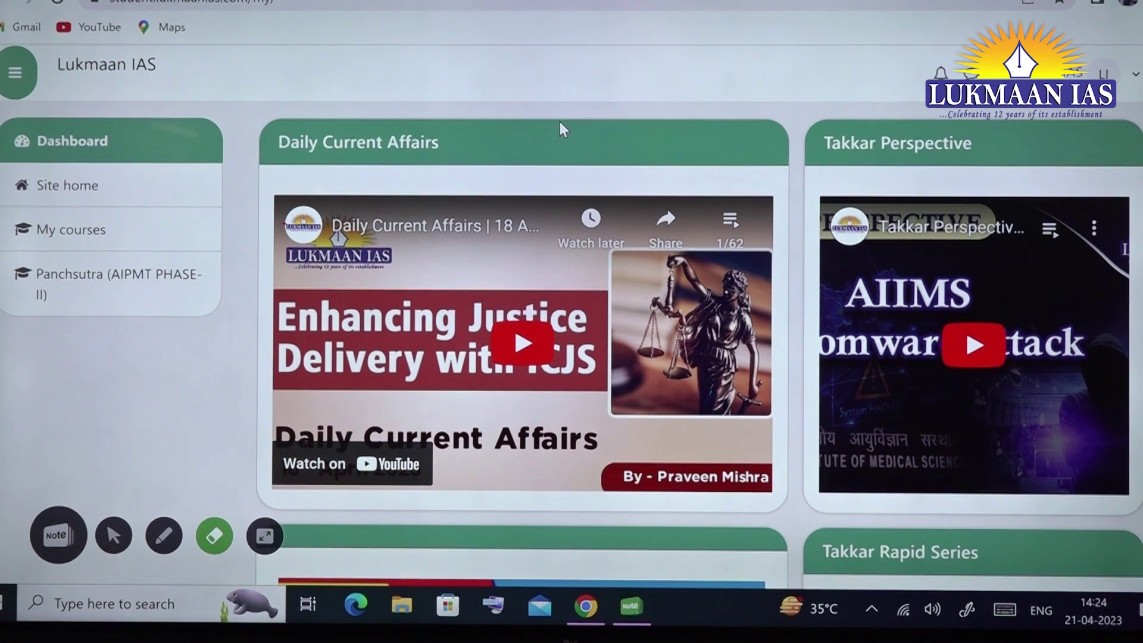
left_click_drag(685, 120, 680, 74)
- Circle the dashboard's navigation list in red and underline its Panchsutra (AIPMT PHASE-II) entry
left_click(115, 539)
left_click(163, 535)
left_click_drag(157, 92, 197, 91)
mouse_move(109, 97)
left_mouse_down()
mouse_move(95, 357)
mouse_move(157, 75)
left_mouse_up()
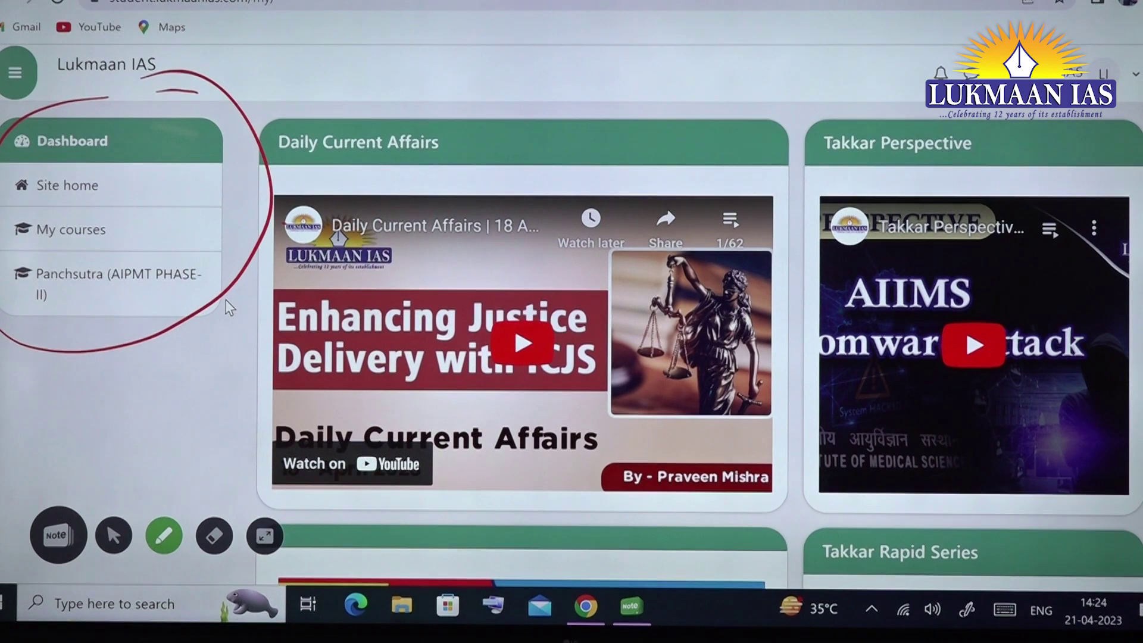
left_click_drag(59, 307, 161, 294)
left_click(113, 536)
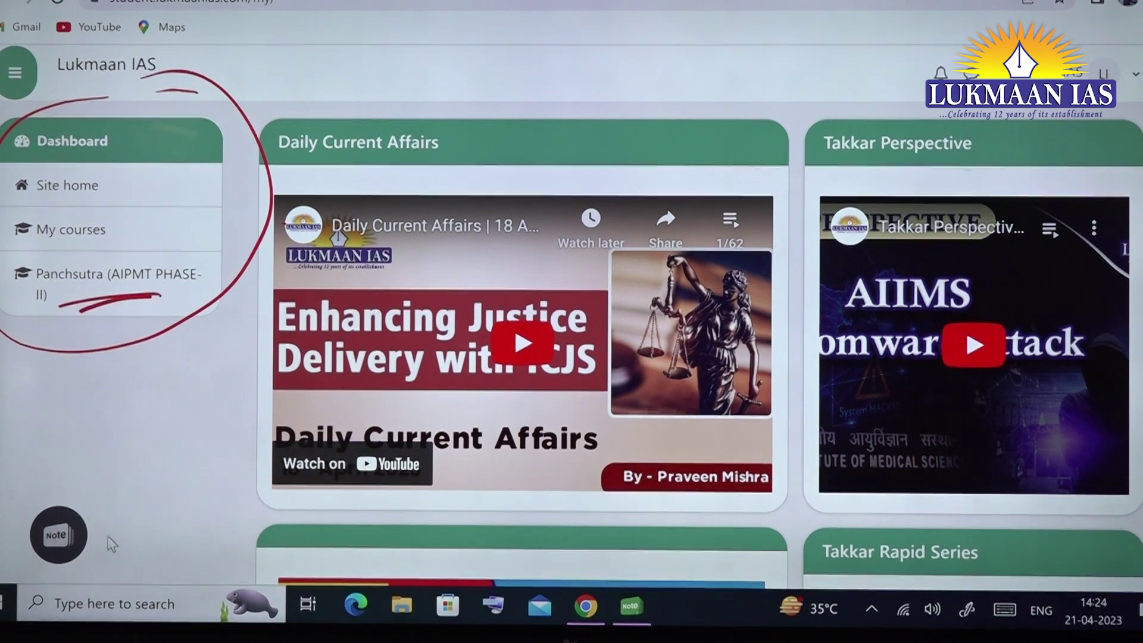
- Erase most of the red marks over the dashboard navigation and open the Panchsutra (AIPMT PHASE-II) course from its card
left_click(58, 535)
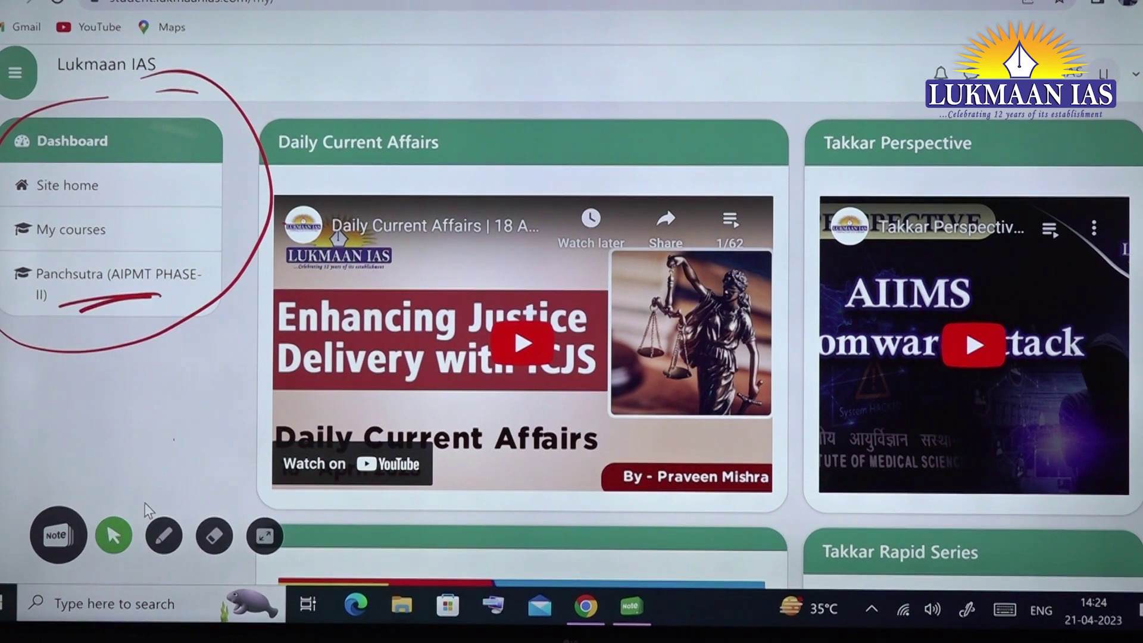
scroll(145, 503, "down", 3)
scroll(522, 345, "down", 8)
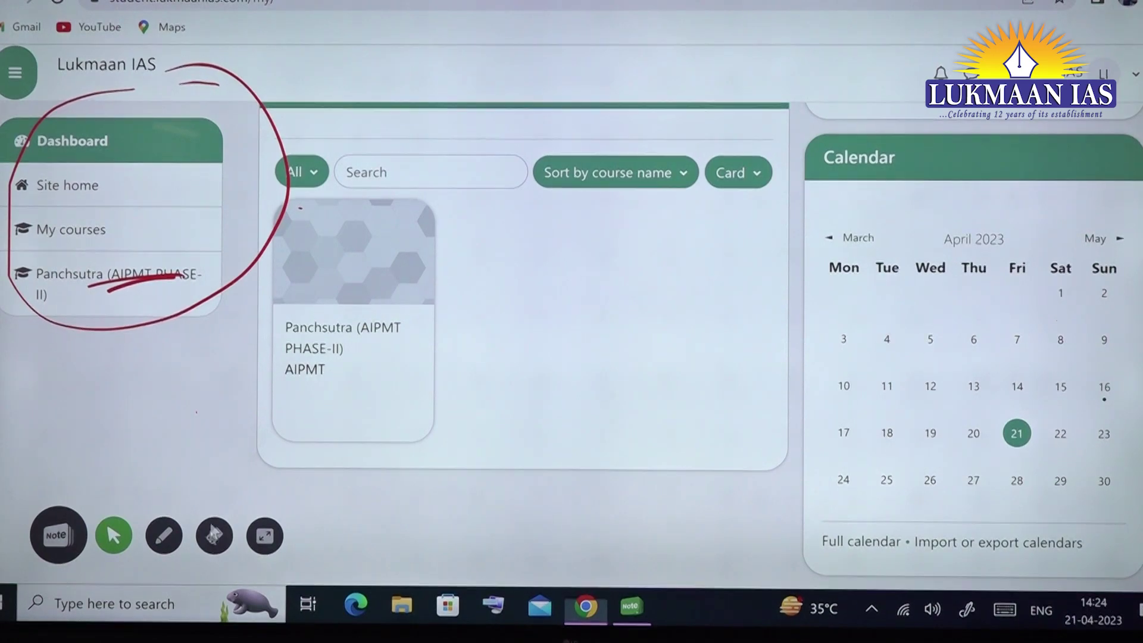
left_click(210, 543)
mouse_move(136, 334)
left_mouse_down()
mouse_move(191, 237)
mouse_move(89, 214)
mouse_move(58, 153)
left_mouse_up()
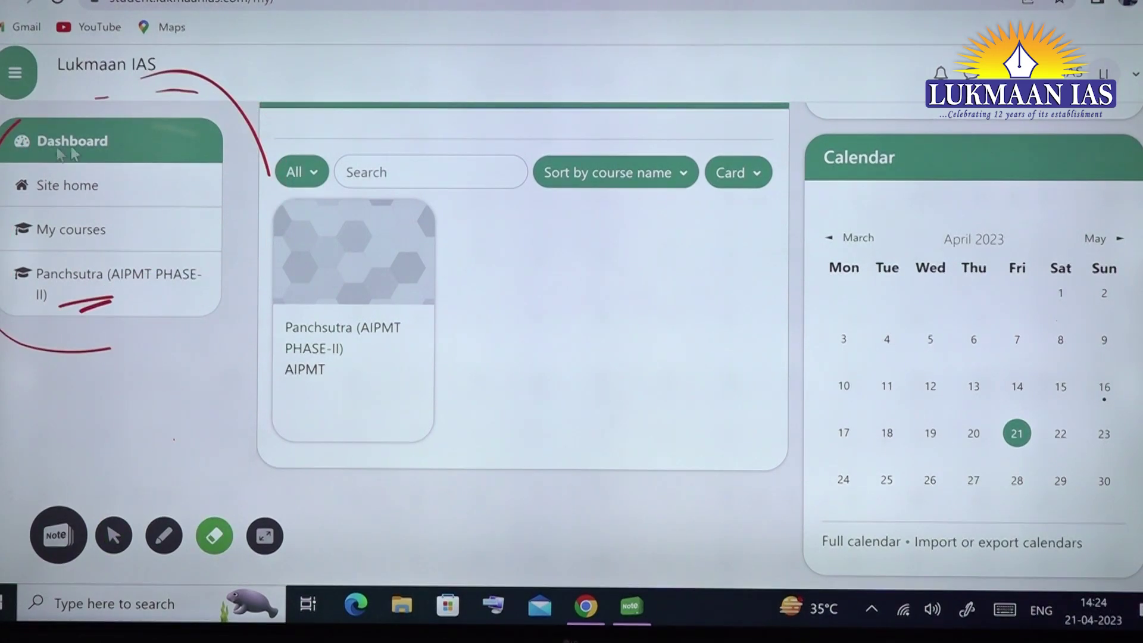
mouse_move(209, 238)
left_mouse_down()
mouse_move(119, 205)
mouse_move(241, 80)
mouse_move(80, 106)
mouse_move(97, 327)
mouse_move(38, 370)
left_mouse_up()
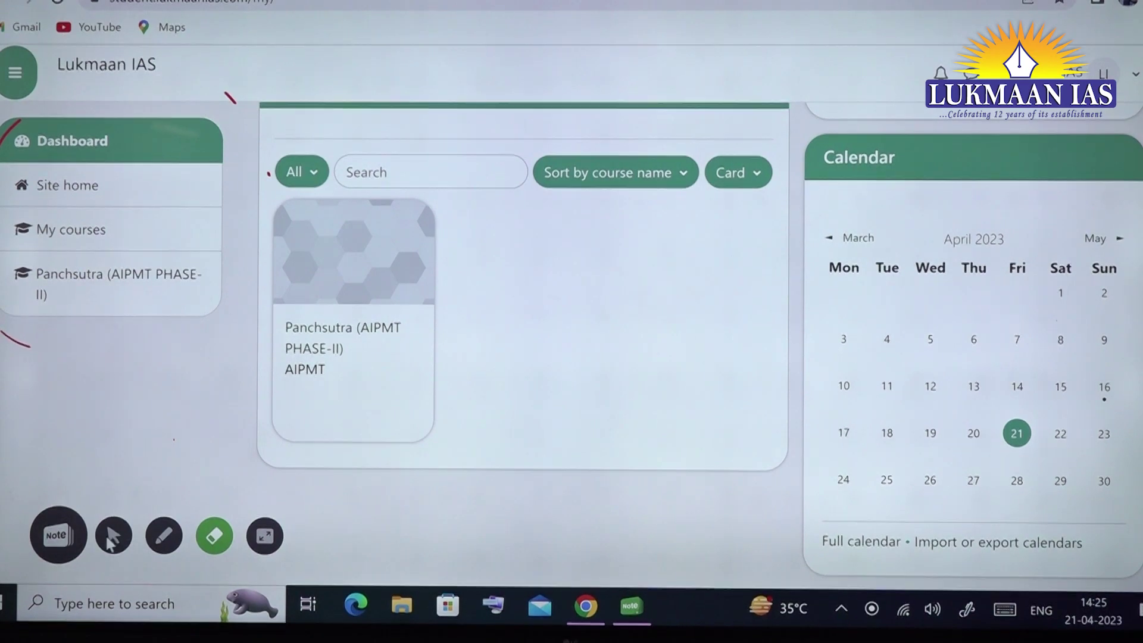
left_click(112, 537)
left_click(314, 349)
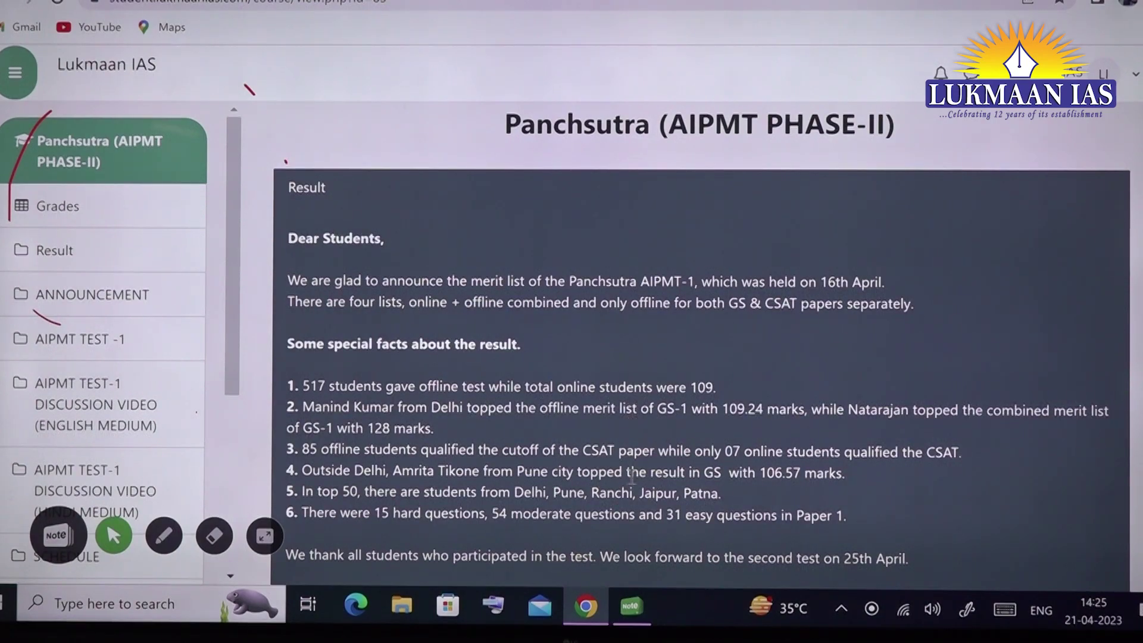
- Look through the Panchsutra (AIPMT PHASE-II) course page, from the Result notice and ANNOUNCEMENT down to the AIPMT TEST -1 quizzes and folders
scroll(632, 477, "down", 4)
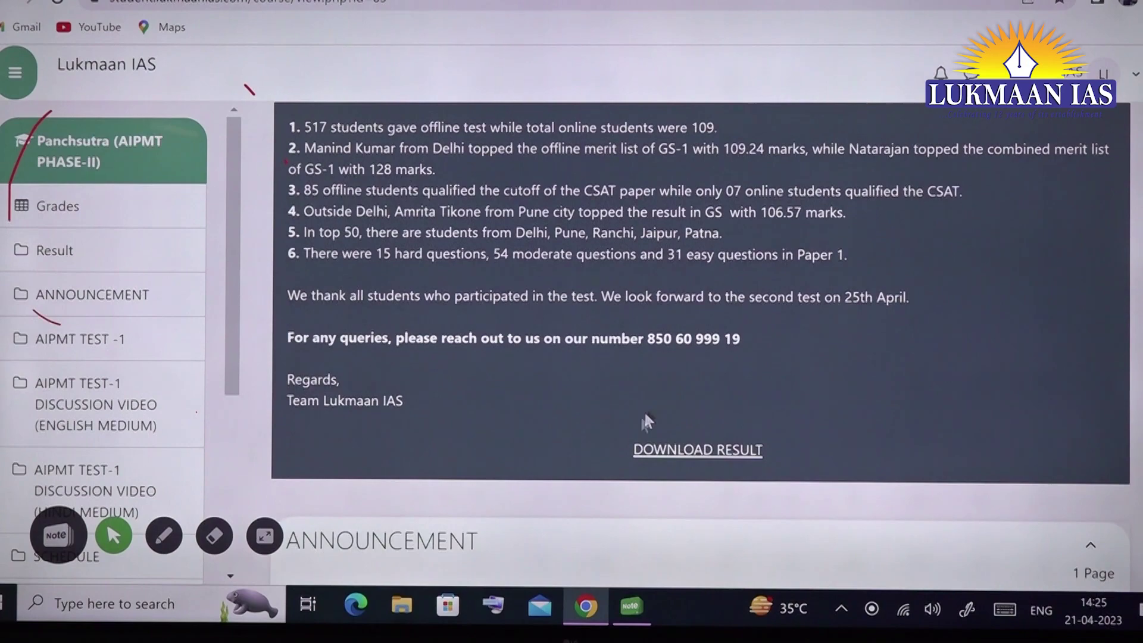
scroll(643, 404, "down", 2)
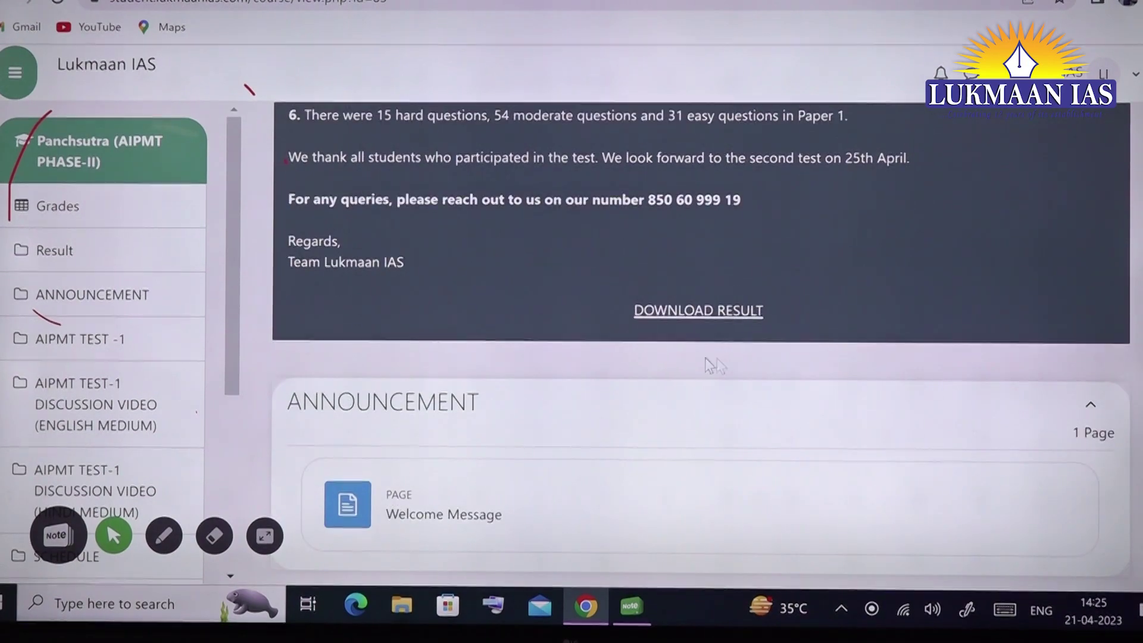
scroll(651, 456, "down", 1)
scroll(661, 334, "down", 5)
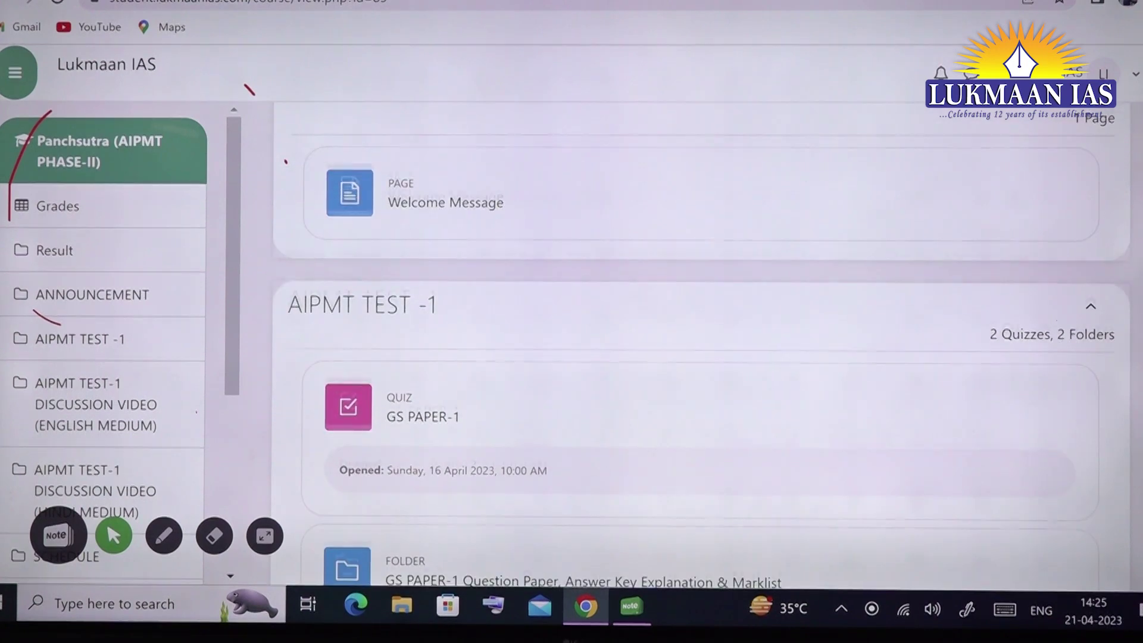
scroll(638, 350, "down", 2)
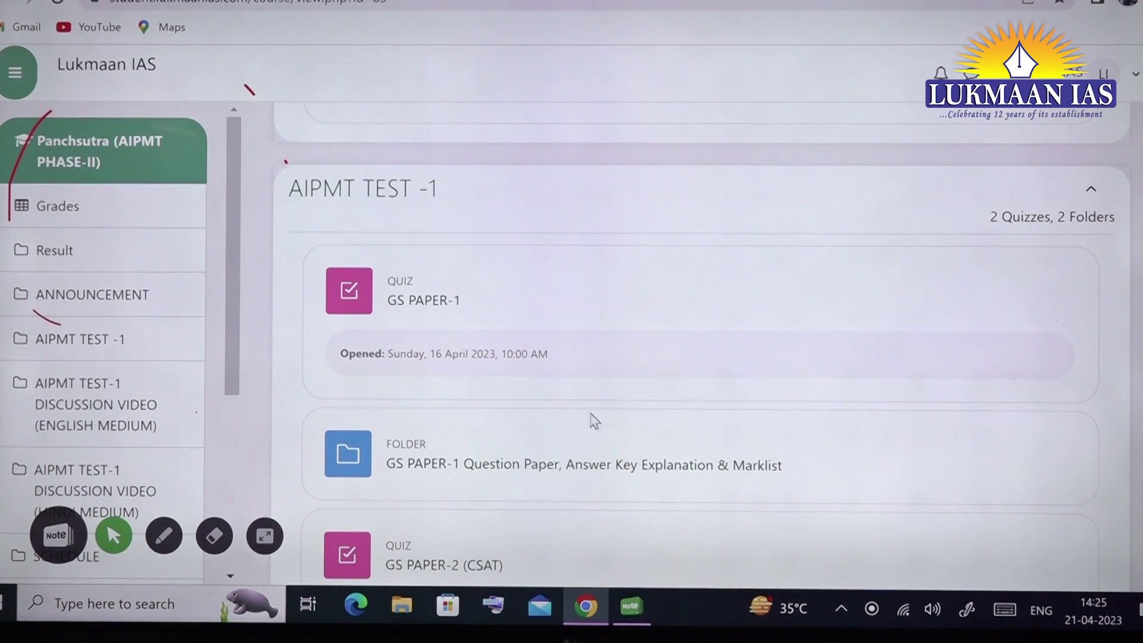
scroll(594, 420, "down", 2)
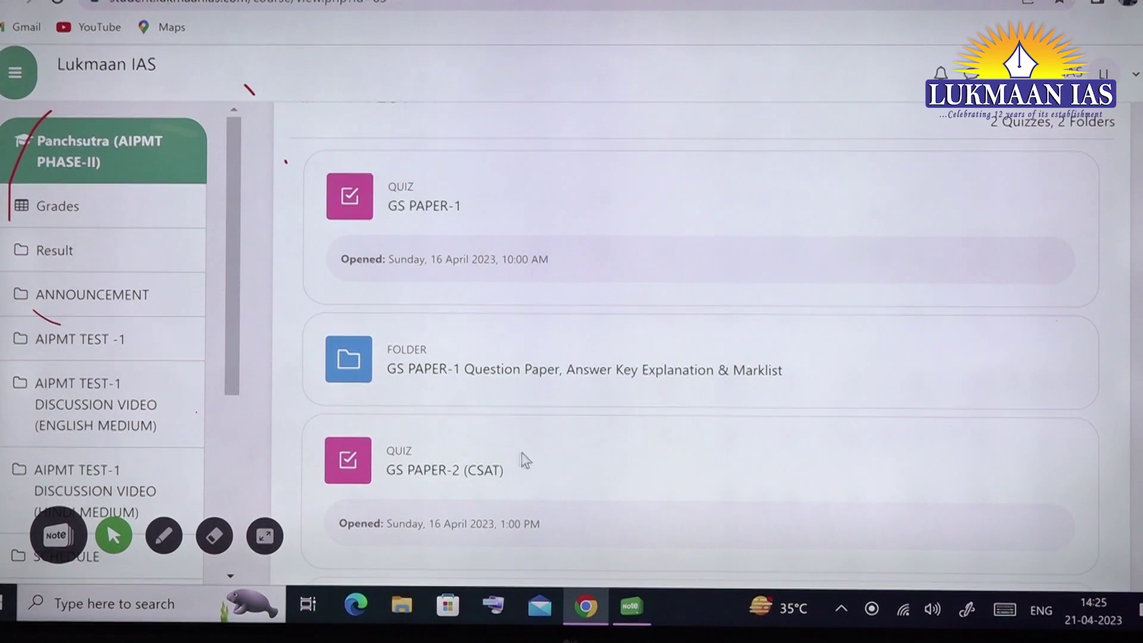
scroll(535, 464, "up", 1)
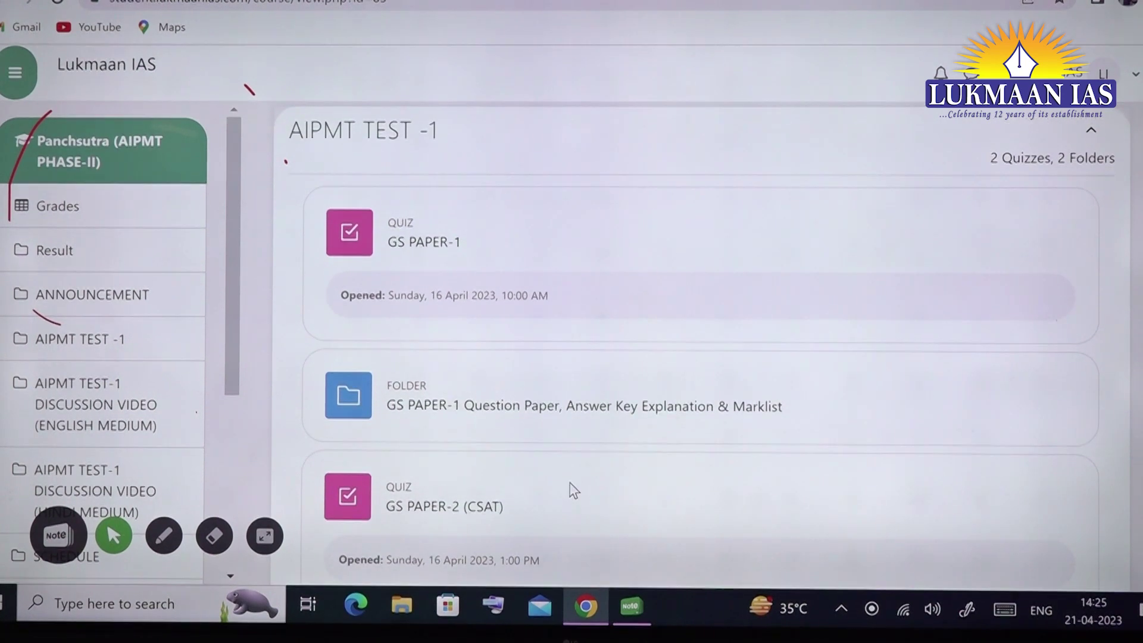
scroll(536, 438, "down", 1)
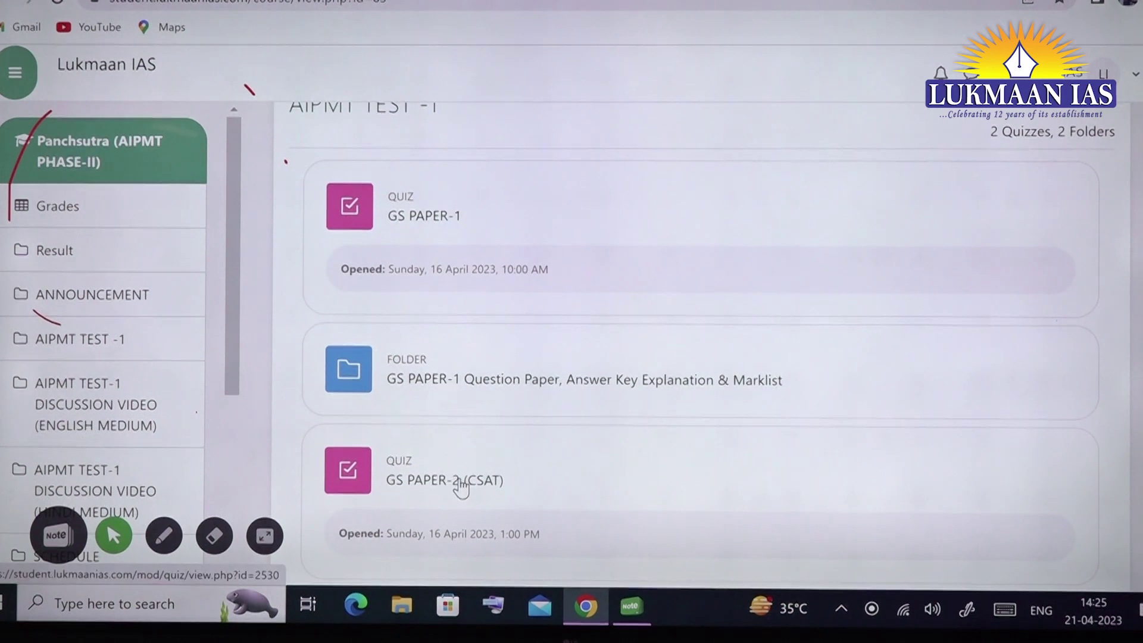
scroll(452, 399, "up", 1)
scroll(467, 279, "up", 1)
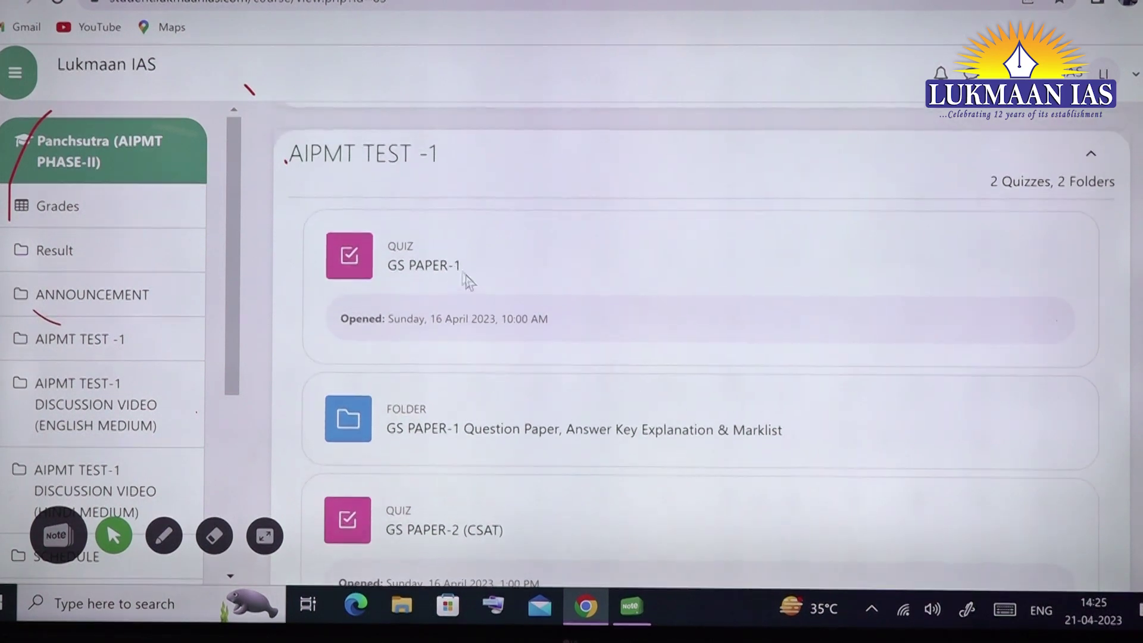
- Open the GS PAPER-1 quiz under AIPMT TEST -1 and start a new timed attempt
left_click(424, 268)
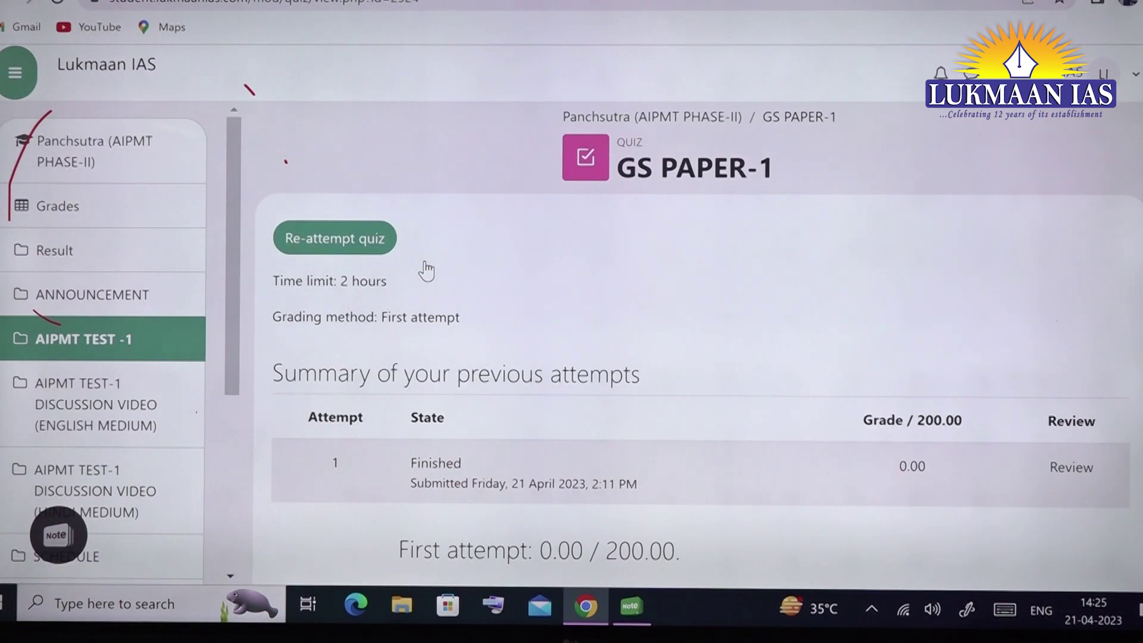
left_click(345, 244)
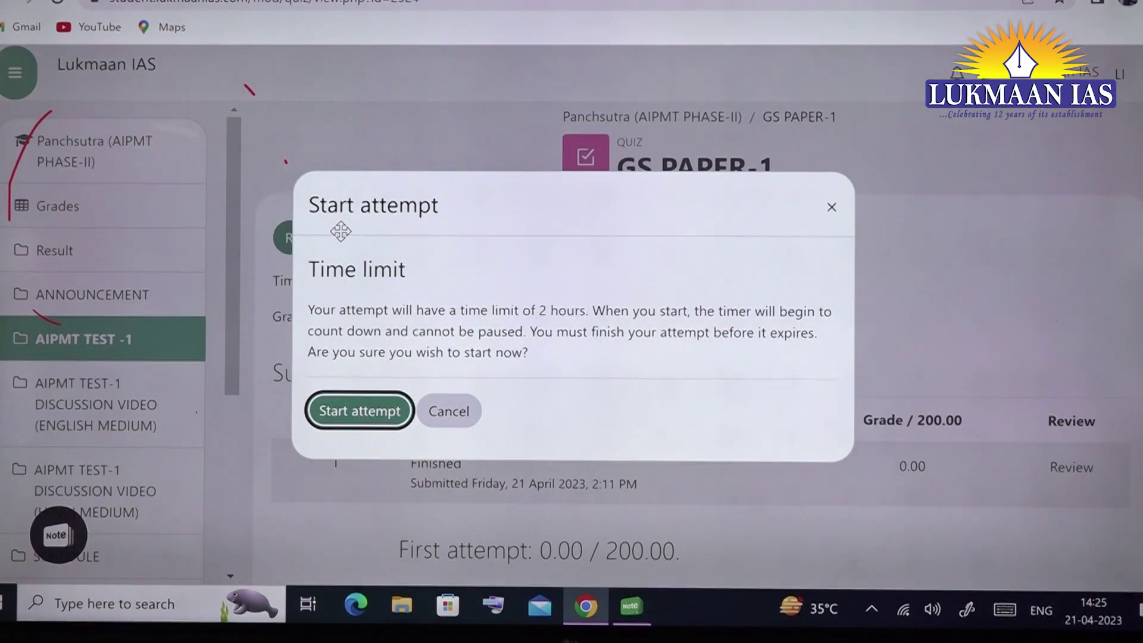
left_click(359, 414)
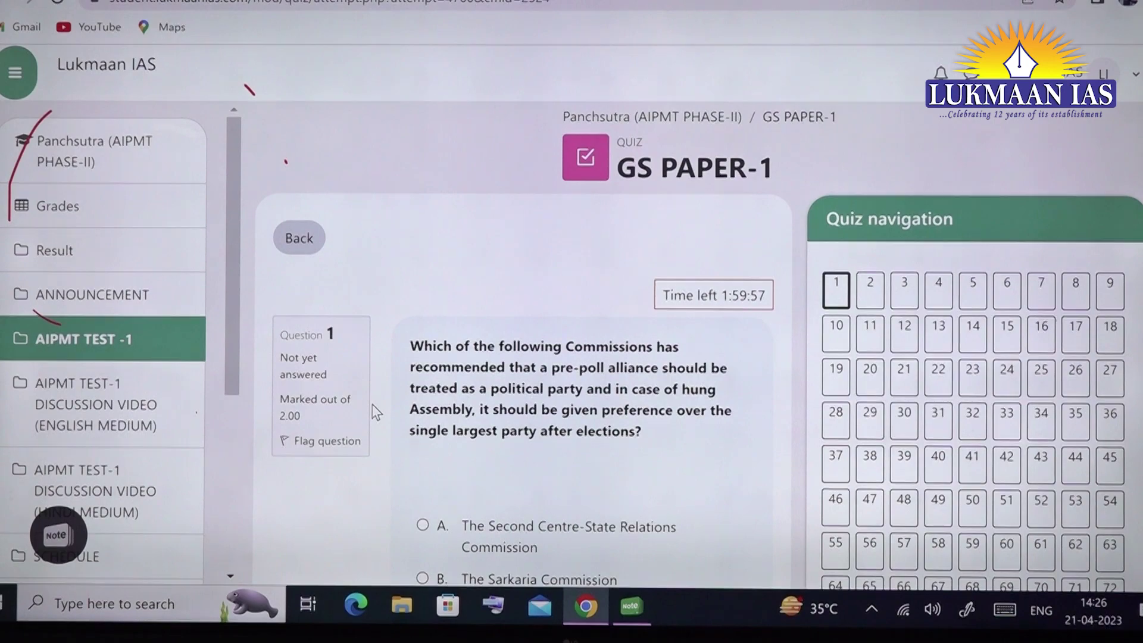
- Examine question 1, its answer options, the remaining-time counter and the grid of question numbers in the quiz attempt
scroll(375, 410, "down", 2)
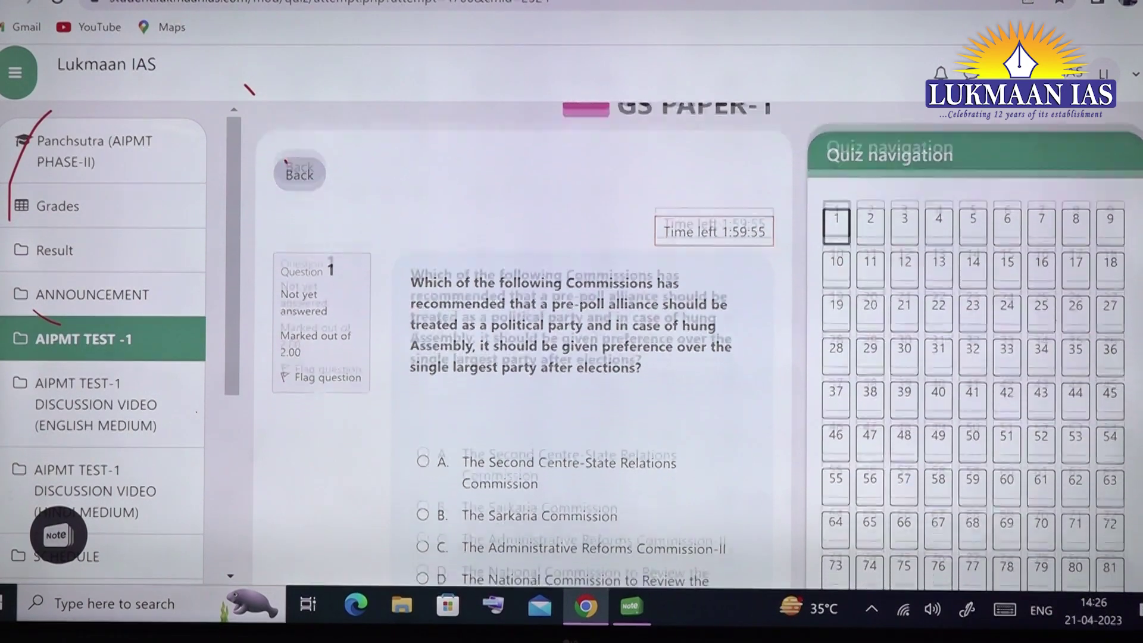
scroll(795, 375, "down", 2)
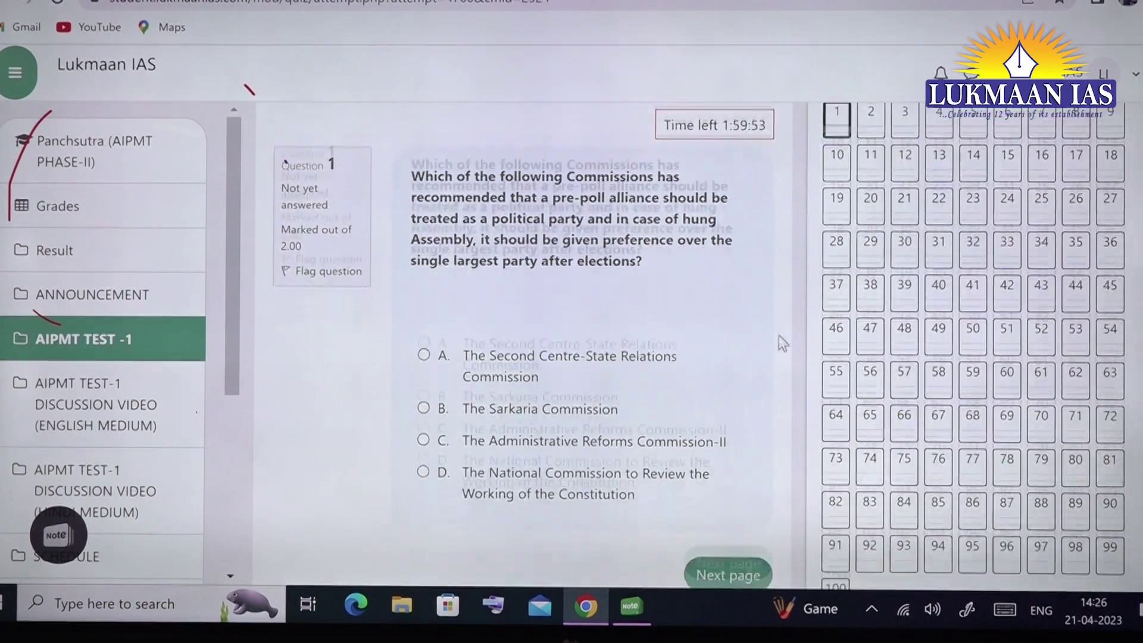
scroll(778, 342, "down", 2)
scroll(768, 448, "up", 3)
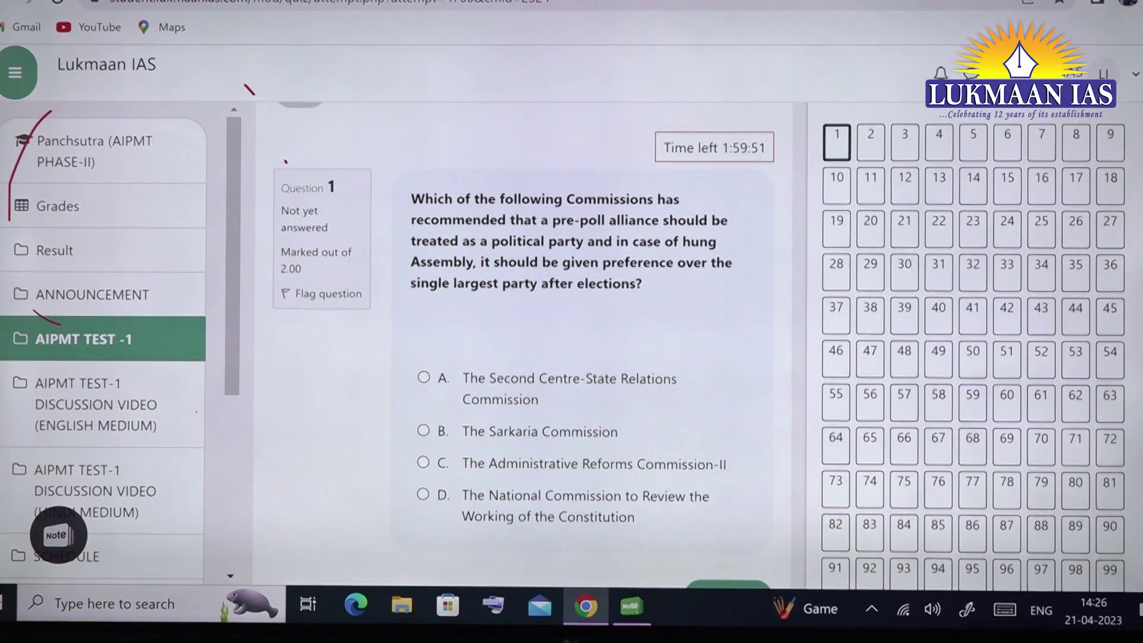
scroll(740, 451, "up", 1)
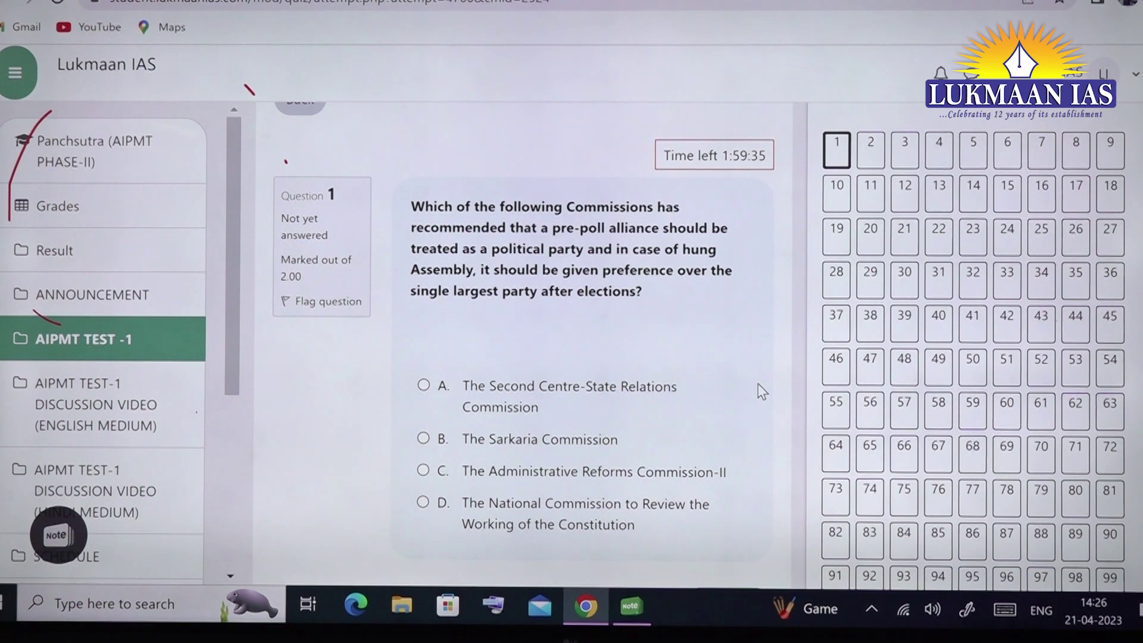
scroll(759, 488, "down", 1)
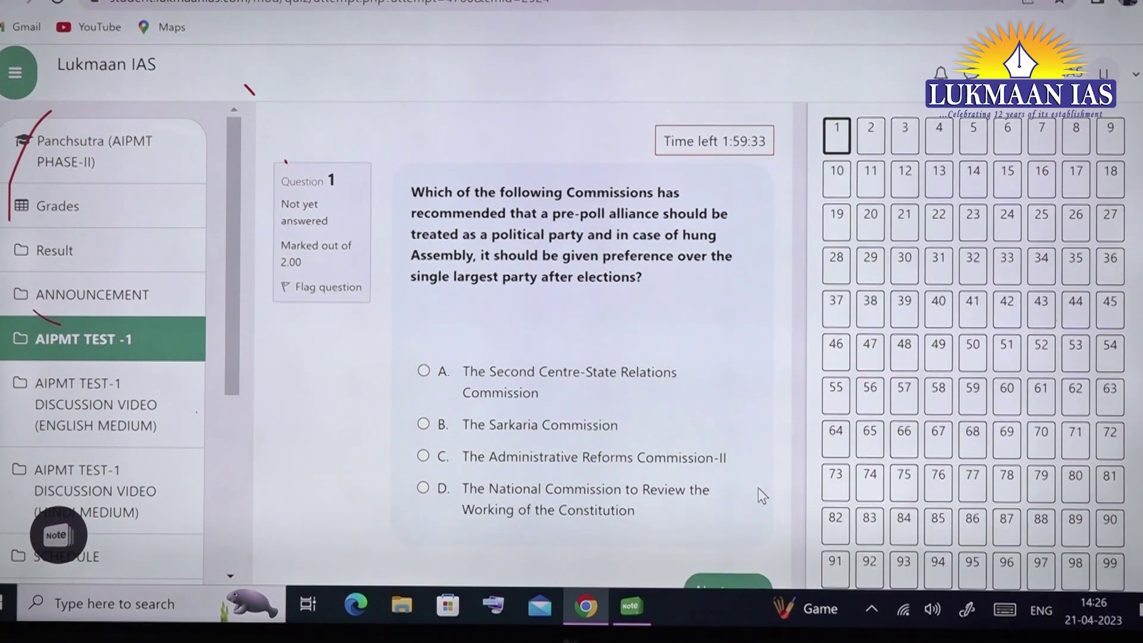
scroll(745, 384, "up", 1)
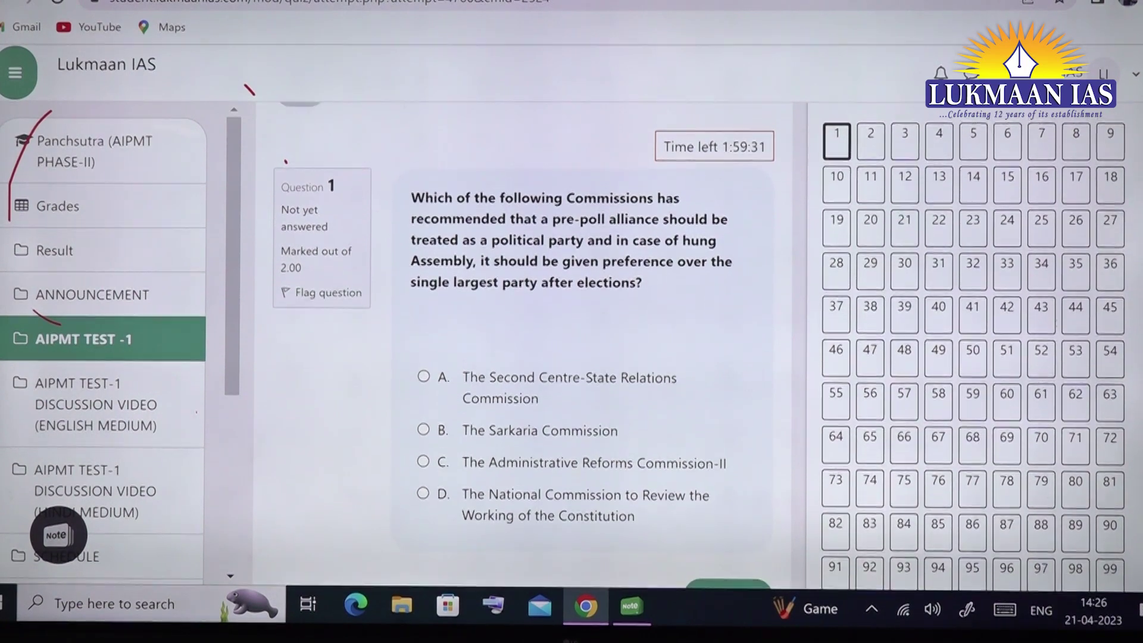
scroll(740, 301, "down", 1)
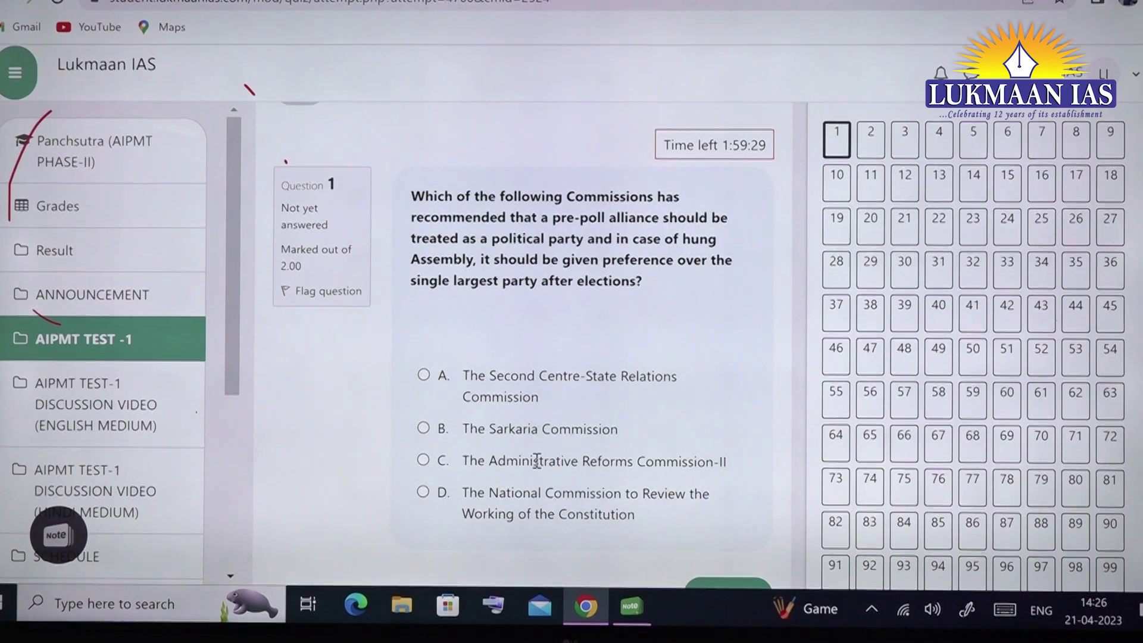
scroll(751, 344, "down", 1)
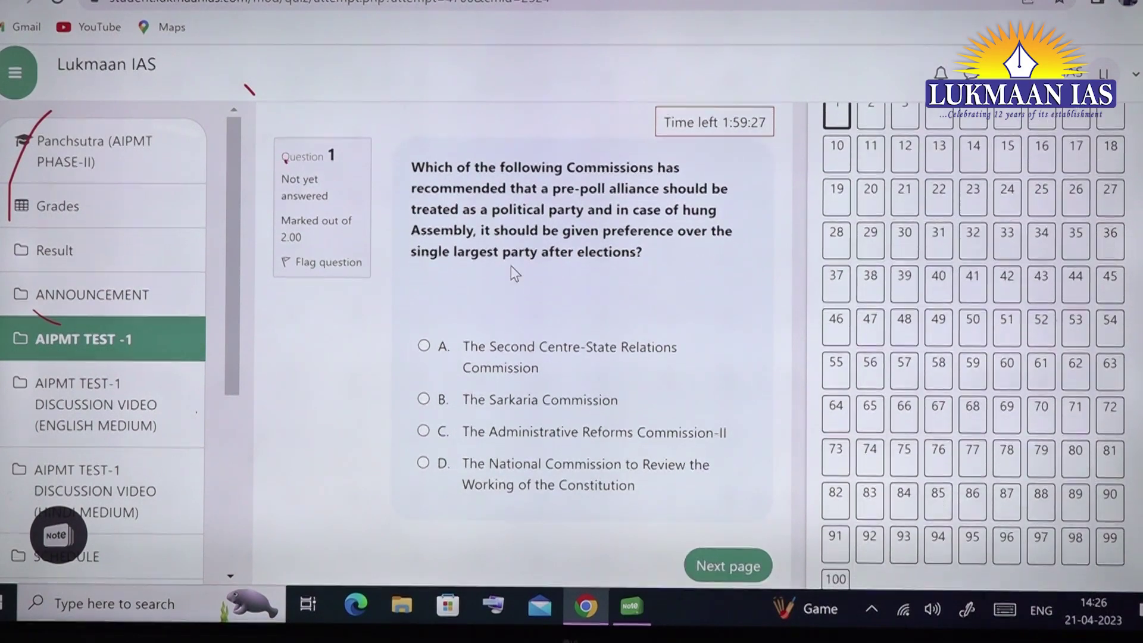
- Select option B, The Sarkaria Commission, for question 1 and clear that choice
left_click(423, 398)
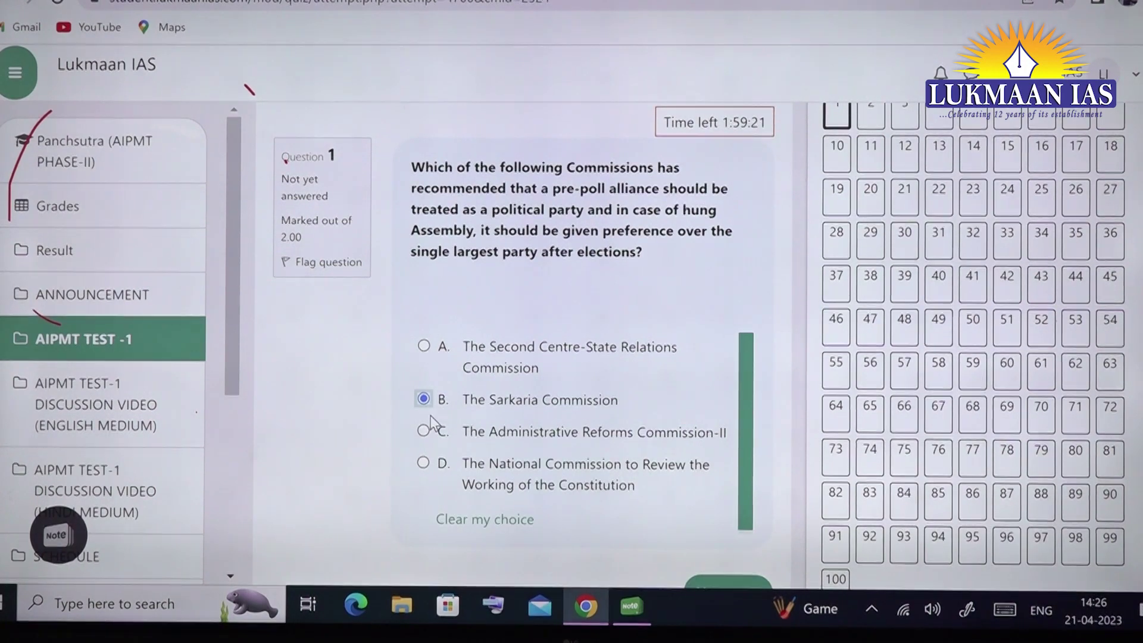
scroll(377, 490, "down", 1)
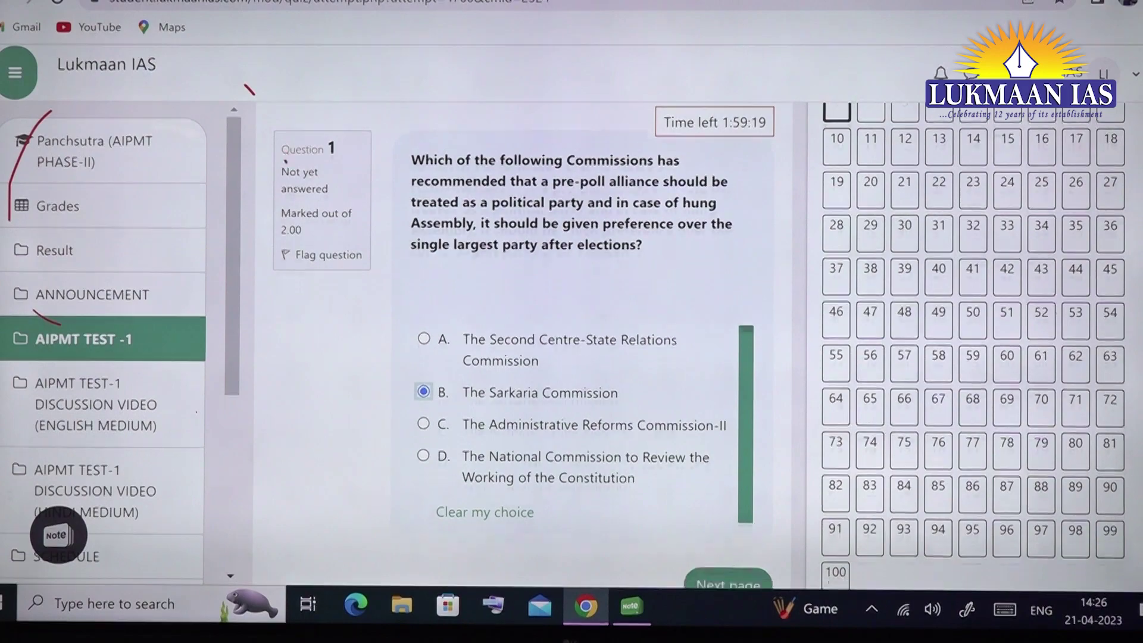
scroll(704, 262, "up", 1)
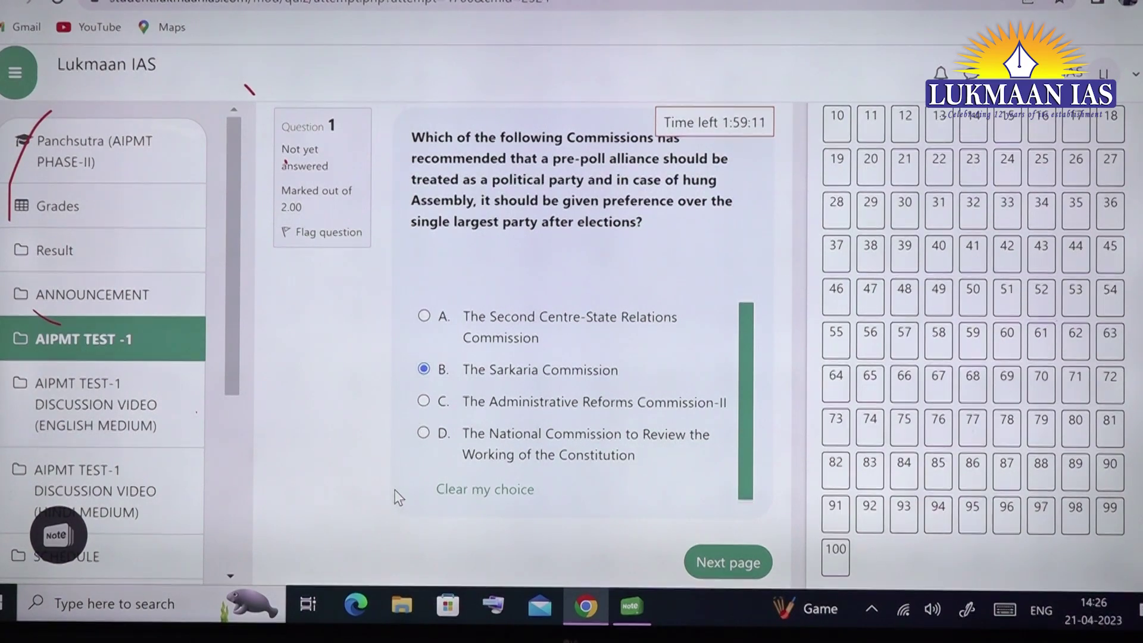
left_click(480, 491)
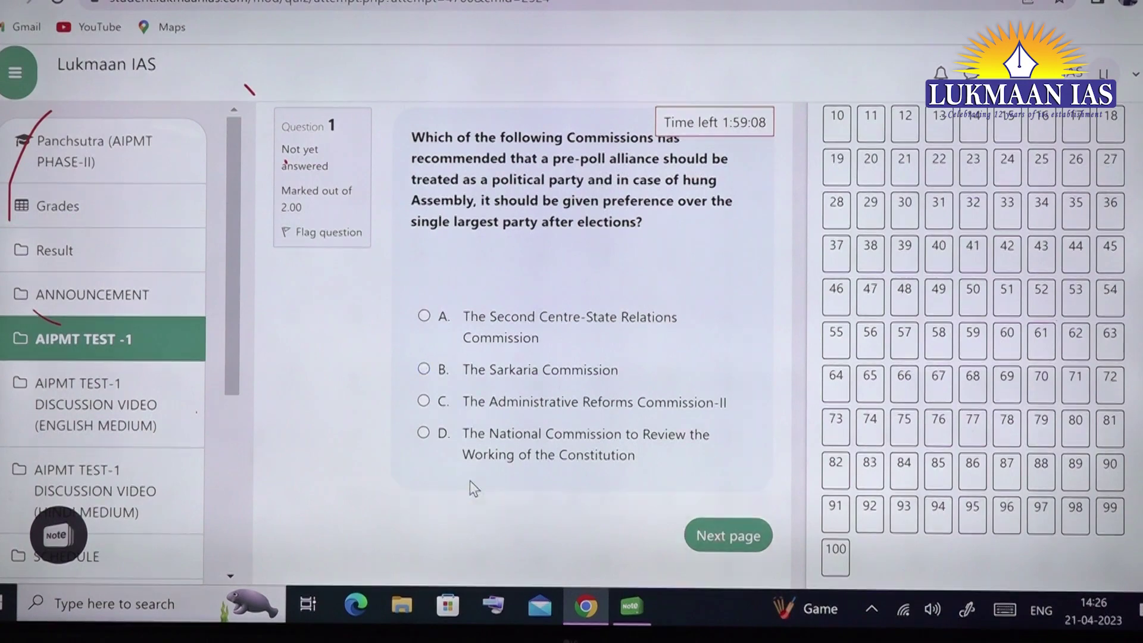
- Answer question 1 with option C, The Administrative Reforms Commission-II, and continue to question 2 and its answer options
left_click(424, 401)
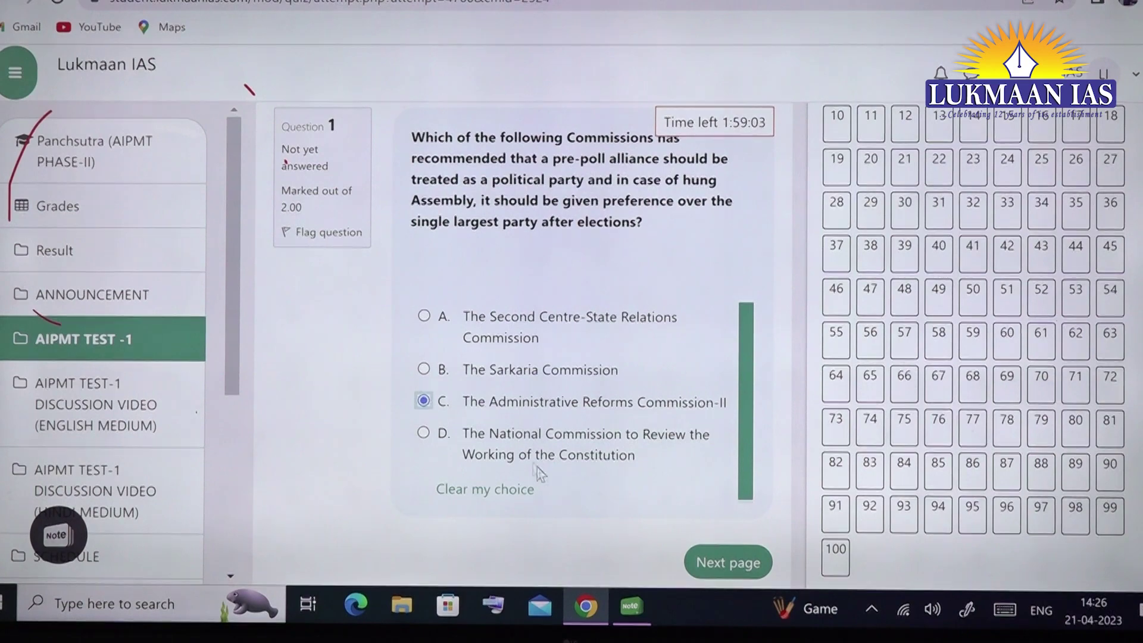
left_click(730, 561)
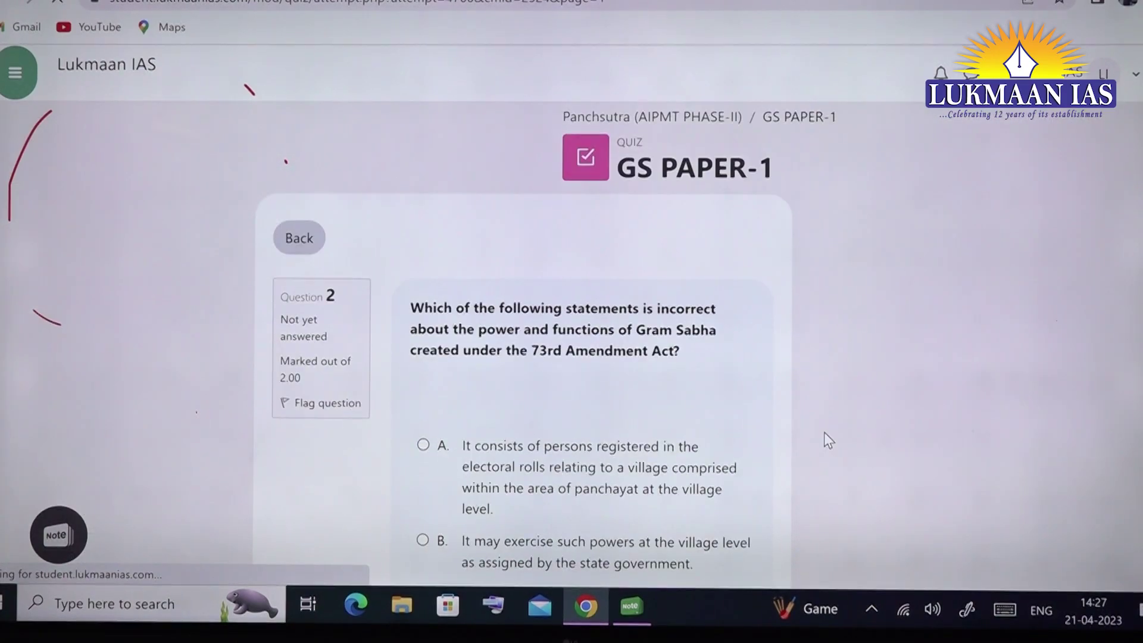
scroll(791, 272, "down", 2)
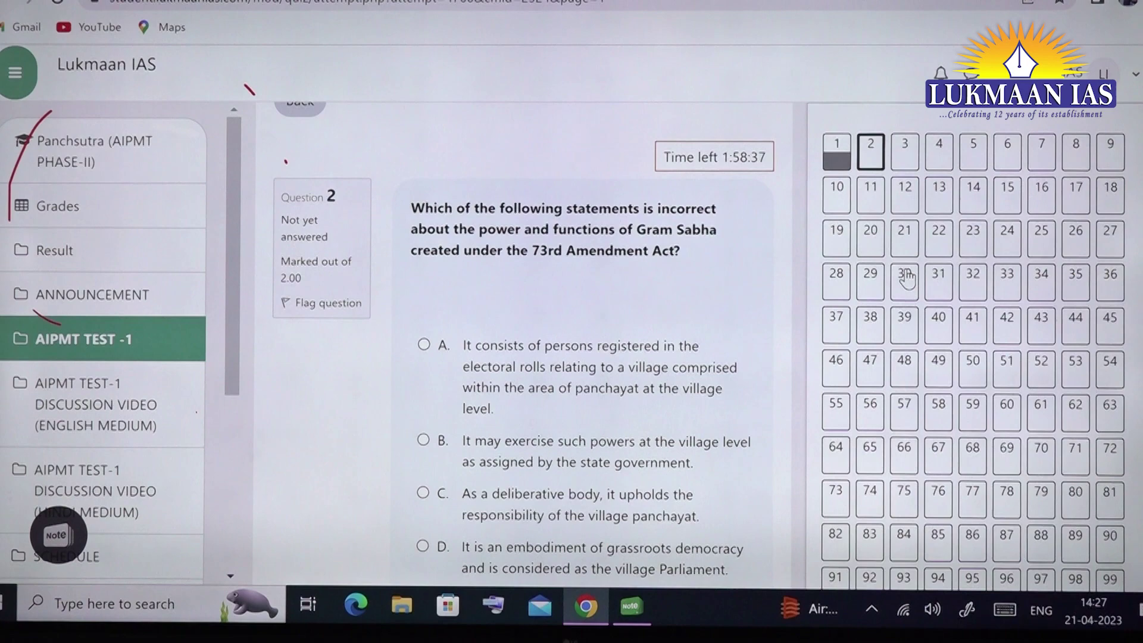
scroll(905, 276, "down", 1)
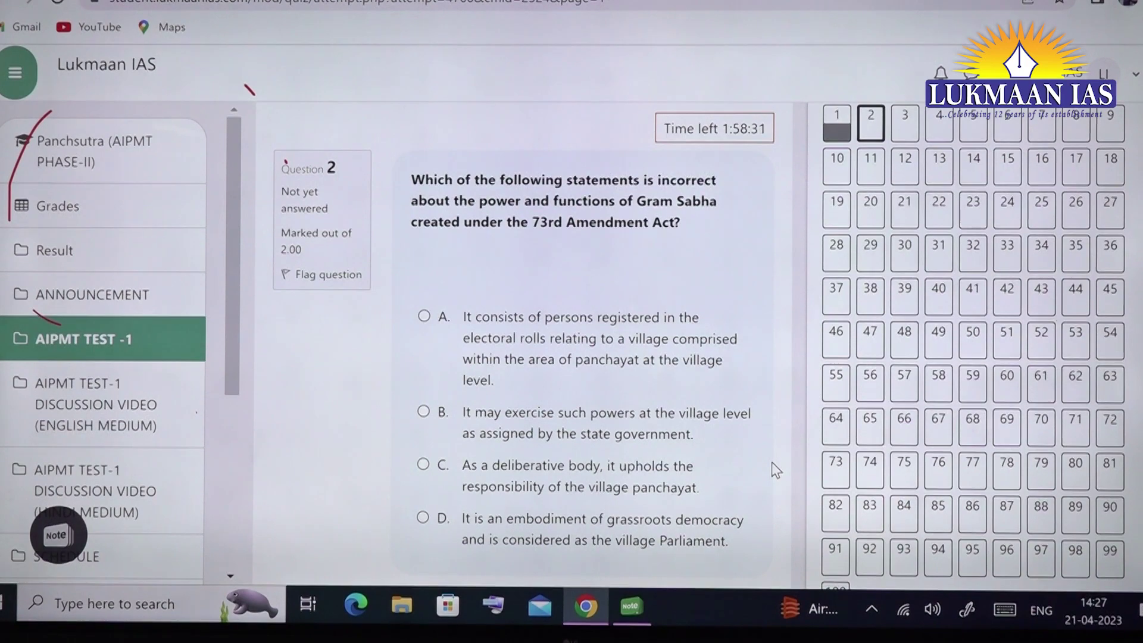
- Jump to question 40 of the quiz and view its text and answer options
left_click(940, 298)
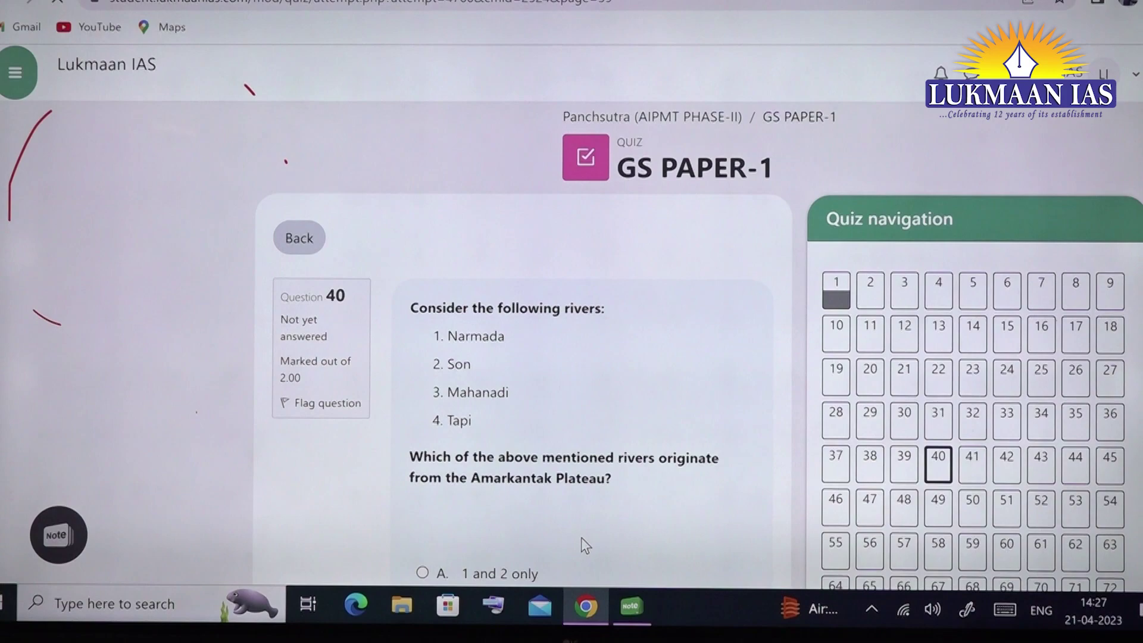
scroll(721, 334, "down", 3)
scroll(720, 404, "down", 1)
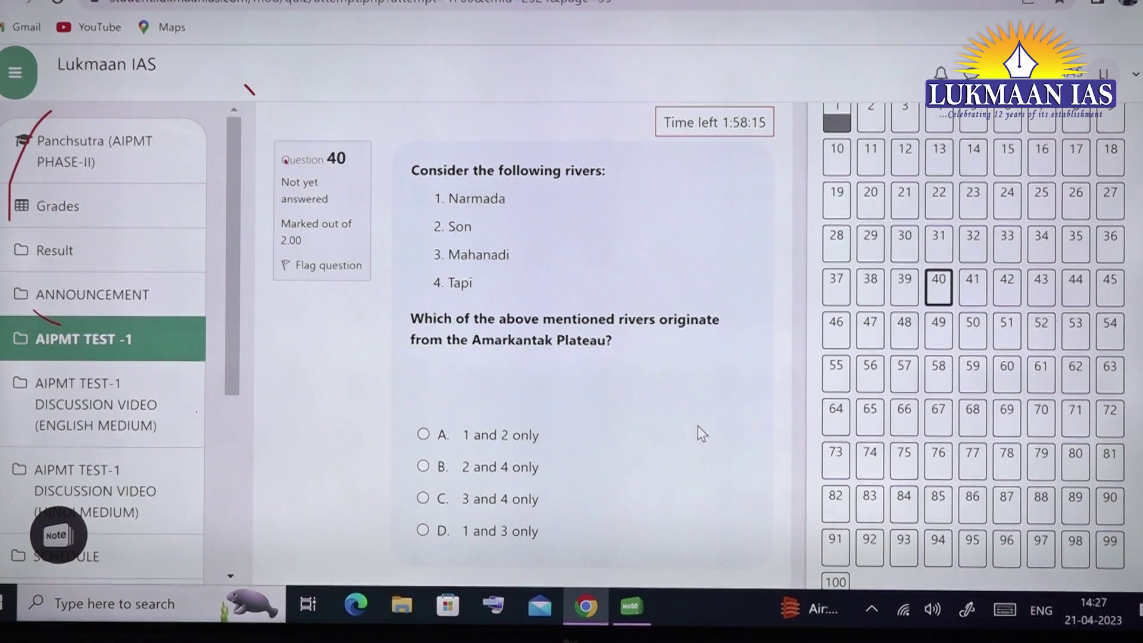
scroll(698, 427, "up", 1)
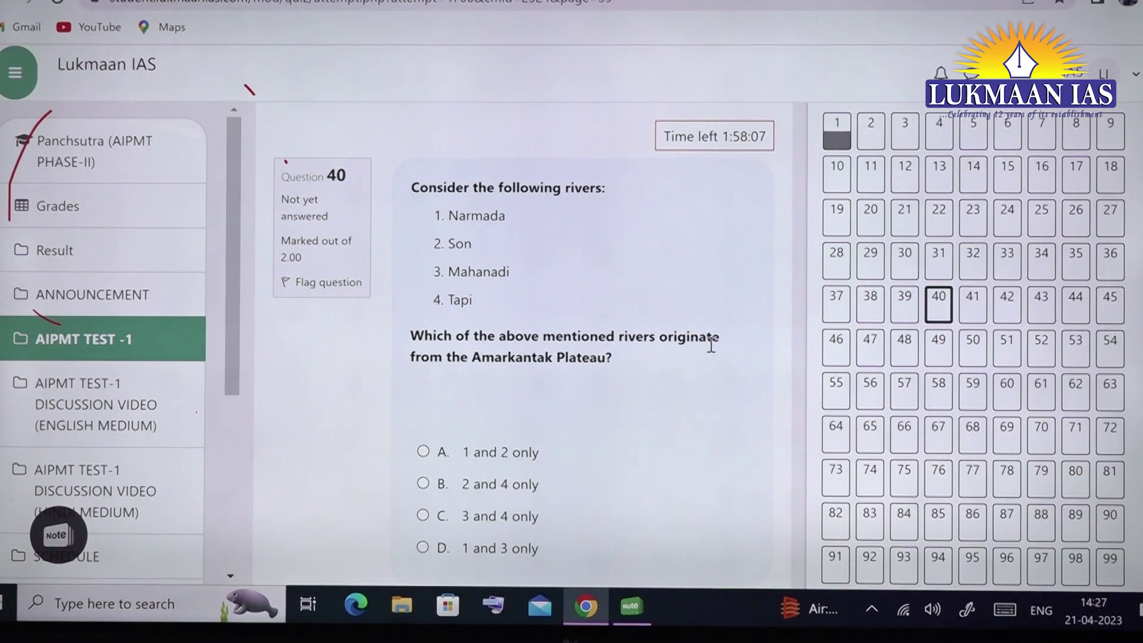
- Finish the GS PAPER-1 attempt, go through its summary to the end, and submit all answers with confirmation
scroll(677, 475, "down", 2)
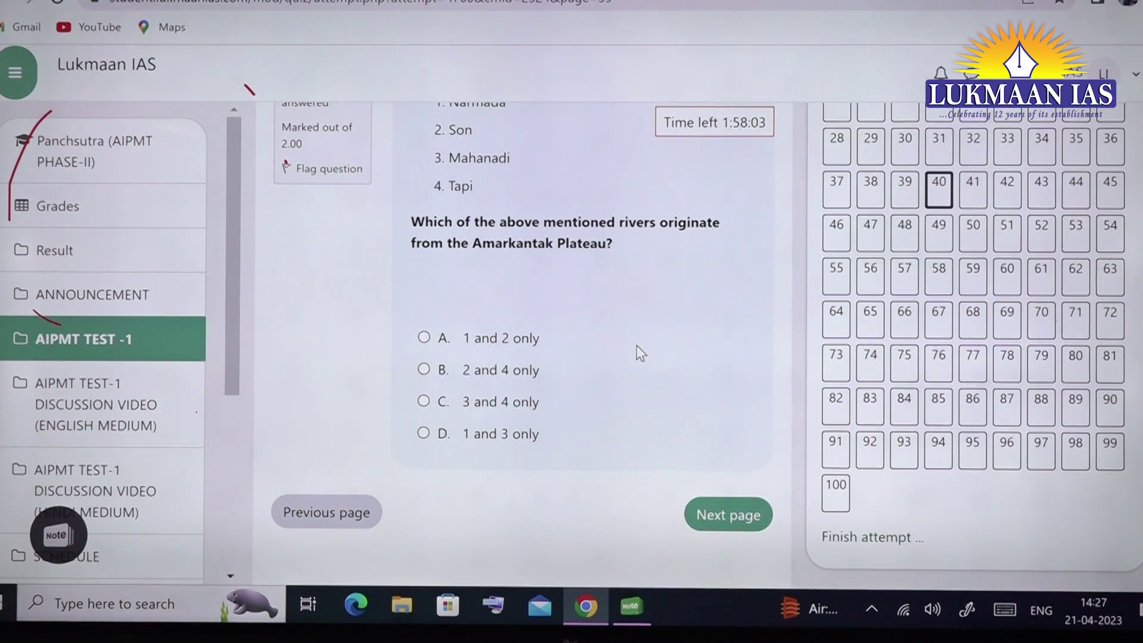
left_click(870, 538)
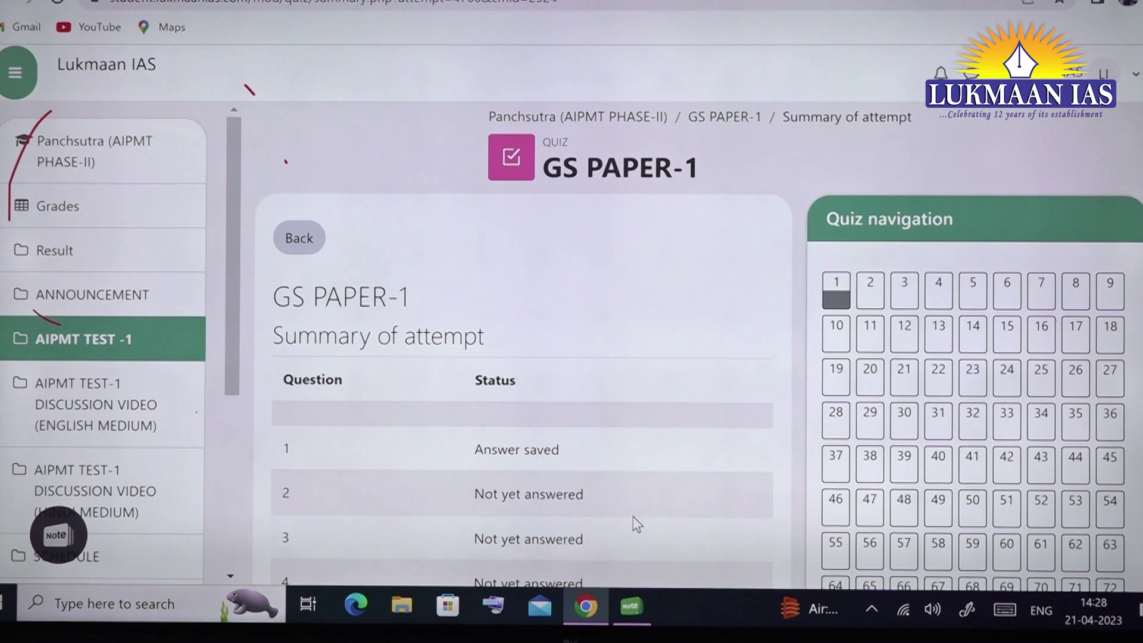
scroll(736, 261, "down", 15)
scroll(708, 213, "down", 20)
scroll(613, 235, "up", 5)
scroll(614, 234, "down", 5)
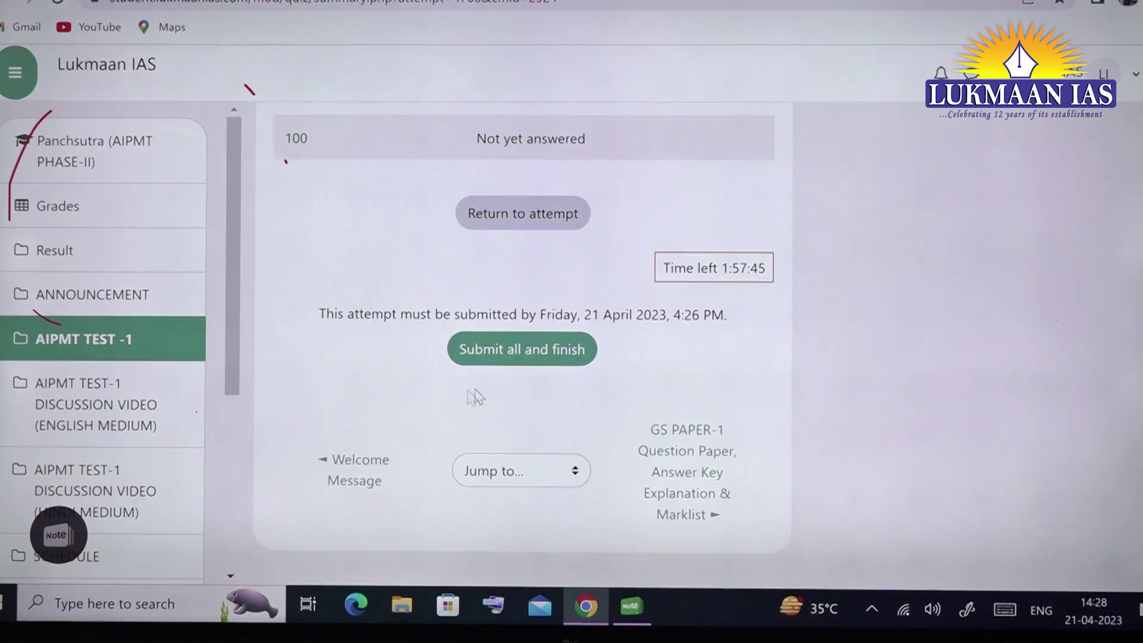
left_click(534, 348)
left_click(527, 448)
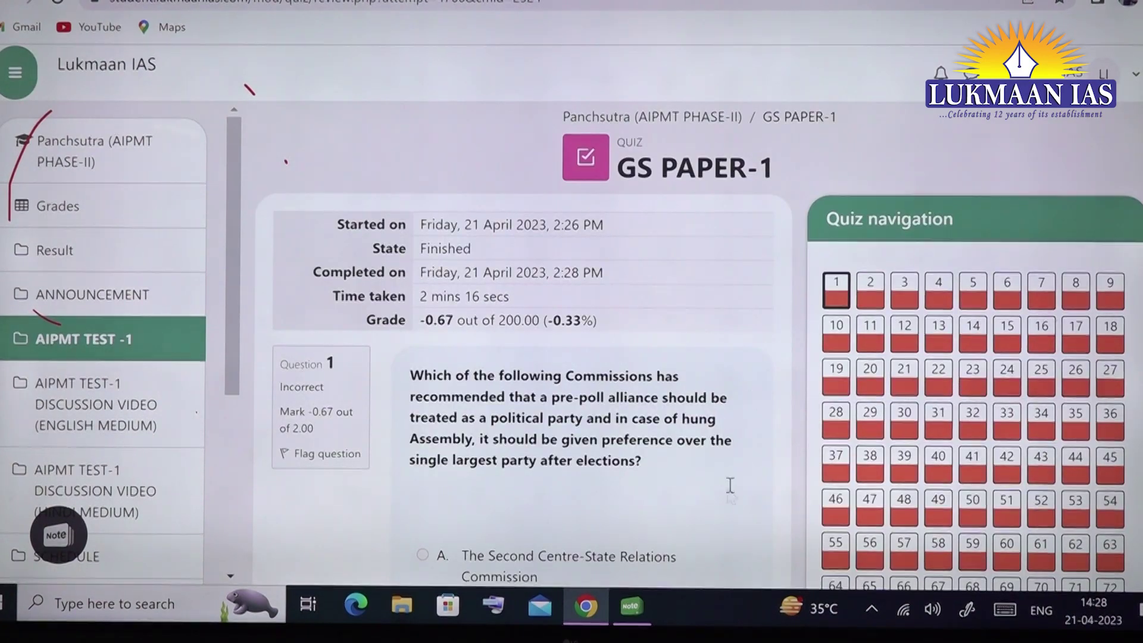
- Examine the GS PAPER-1 attempt summary and question 1's marked options, correct answer and explanation in the review
scroll(729, 482, "down", 3)
scroll(759, 253, "down", 6)
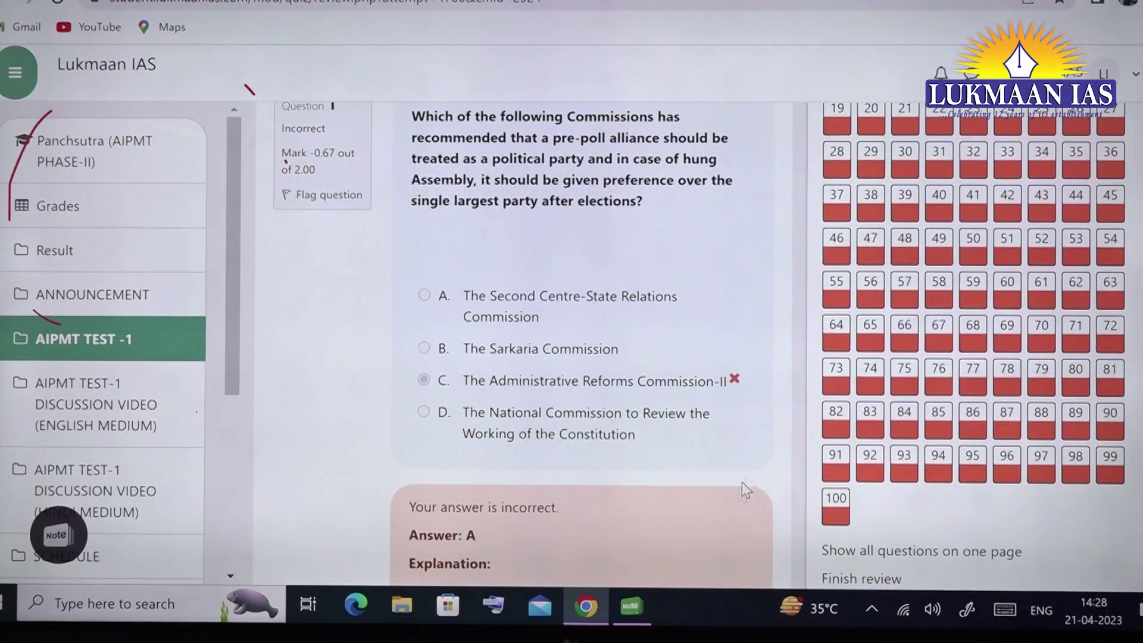
scroll(755, 425, "up", 5)
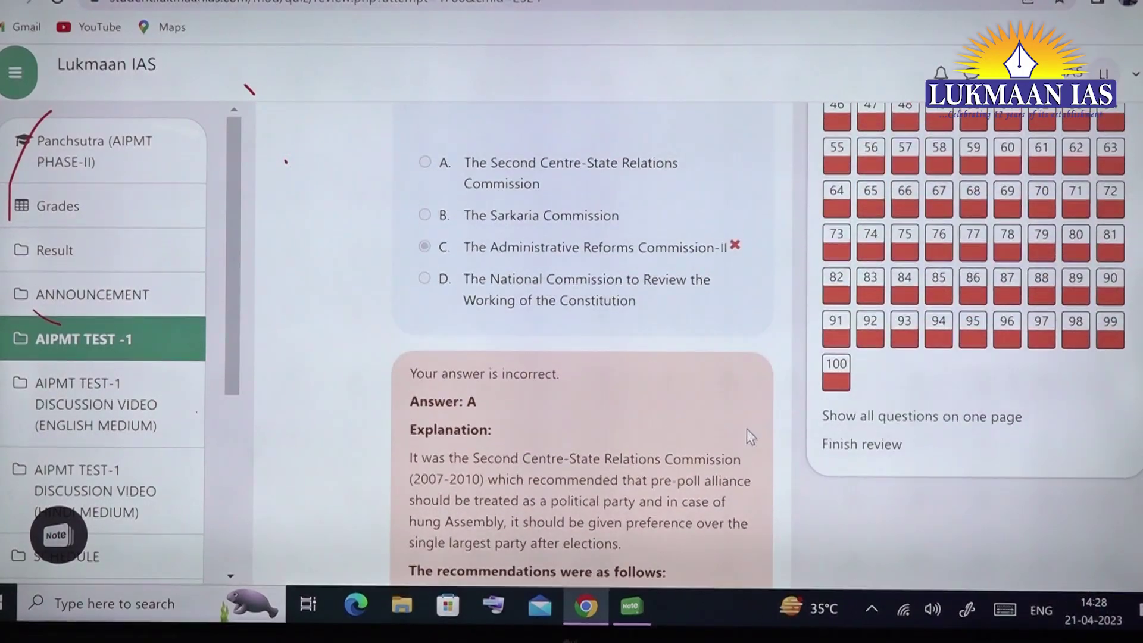
scroll(741, 473, "down", 2)
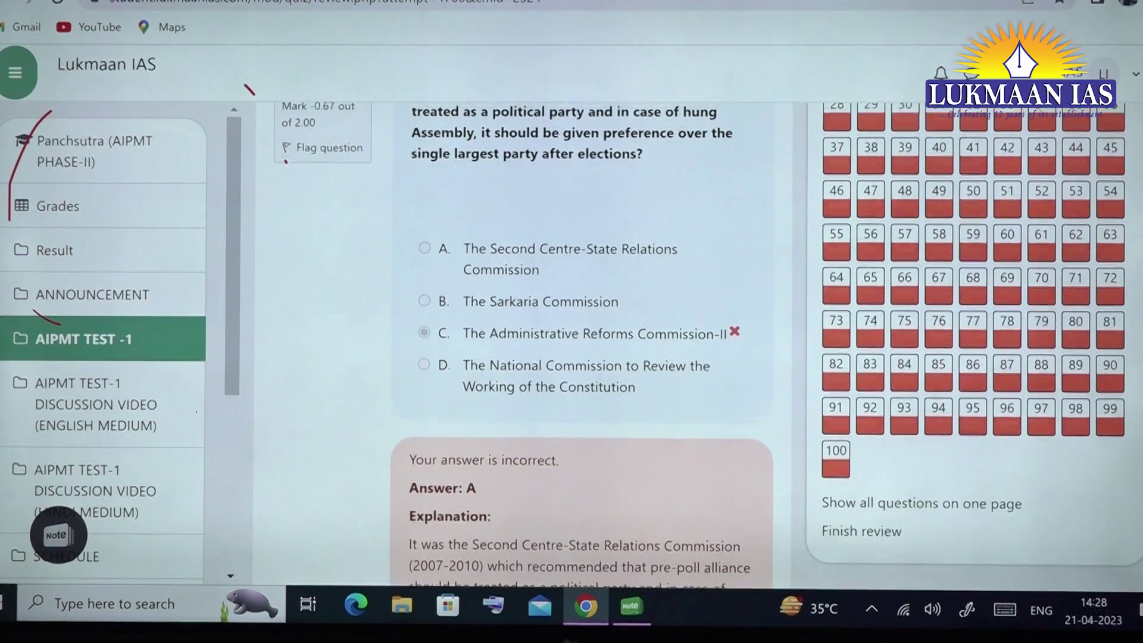
scroll(758, 392, "up", 4)
scroll(802, 429, "up", 2)
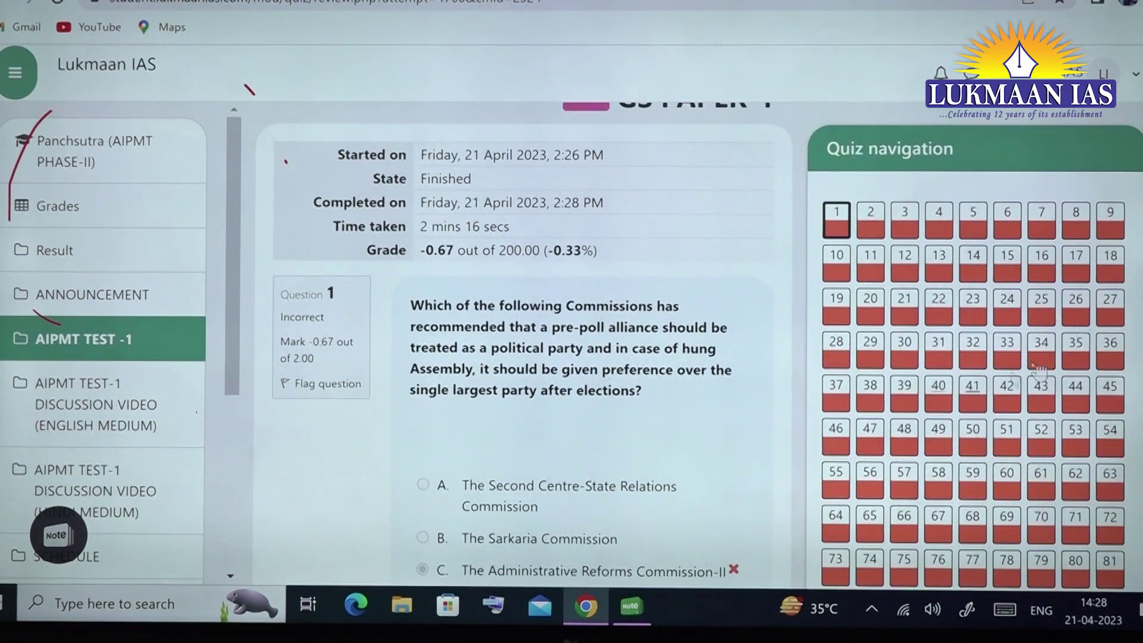
scroll(945, 411, "down", 10)
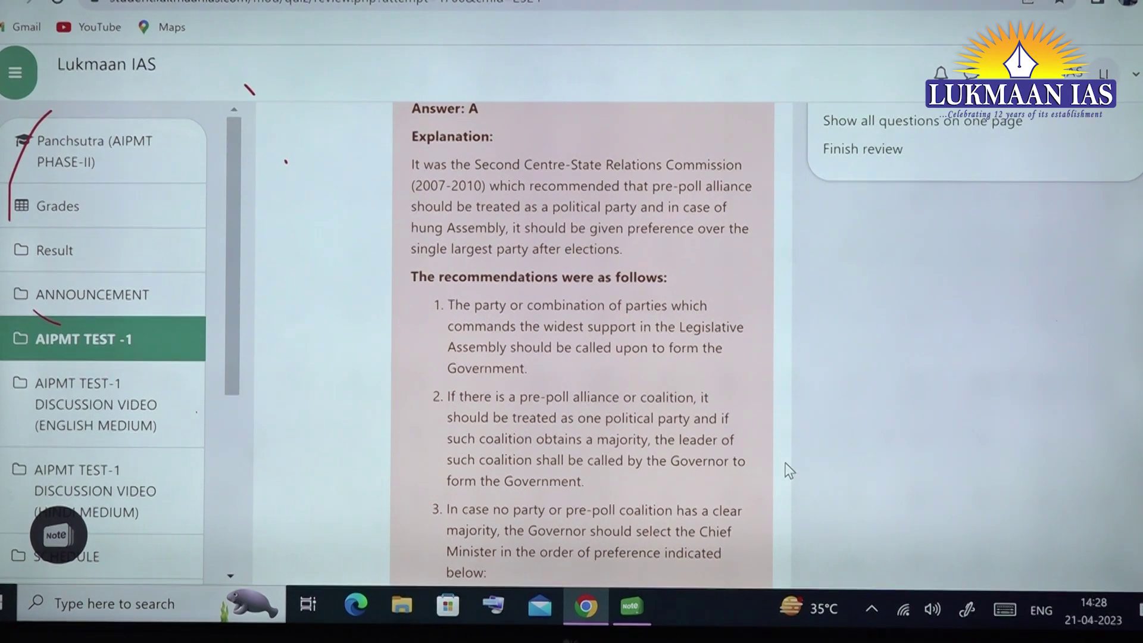
scroll(785, 463, "up", 1)
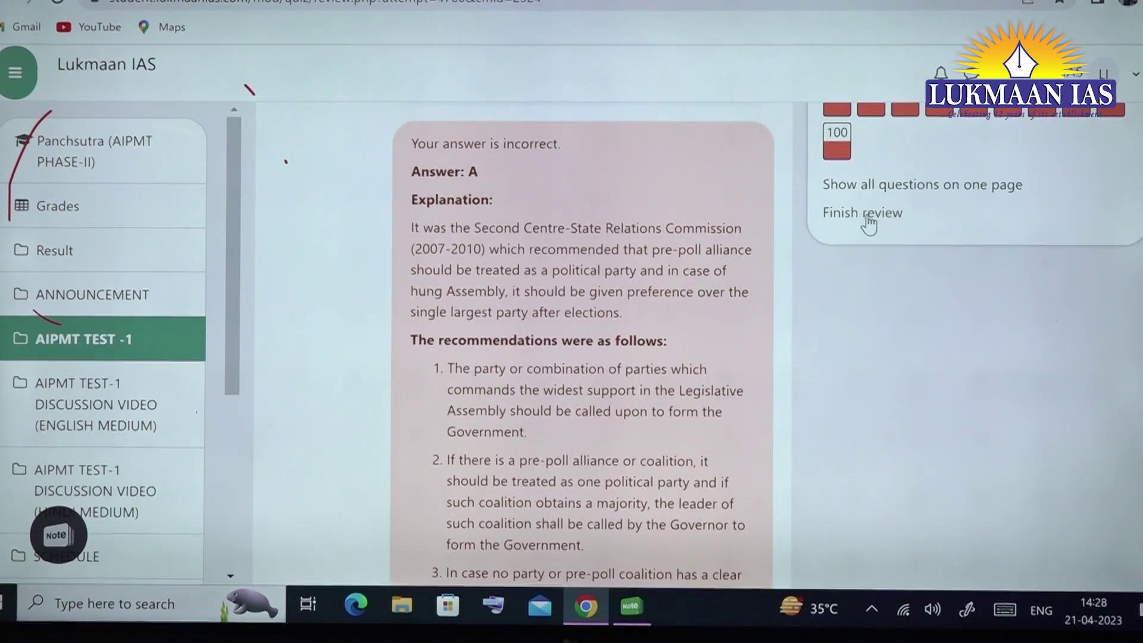
scroll(883, 229, "up", 7)
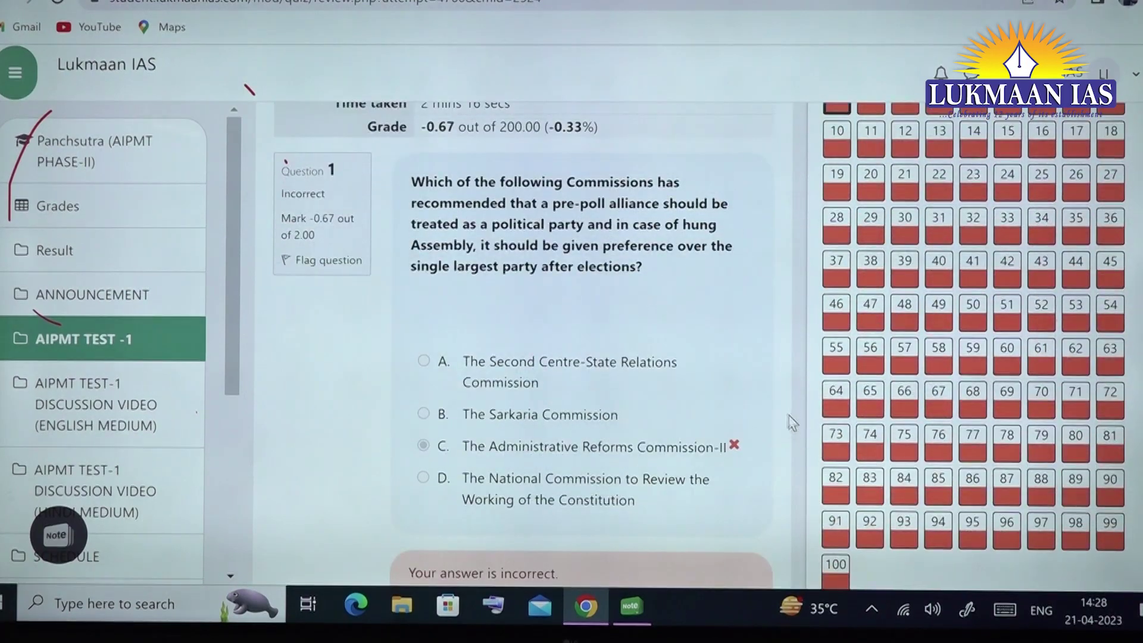
scroll(755, 305, "up", 2)
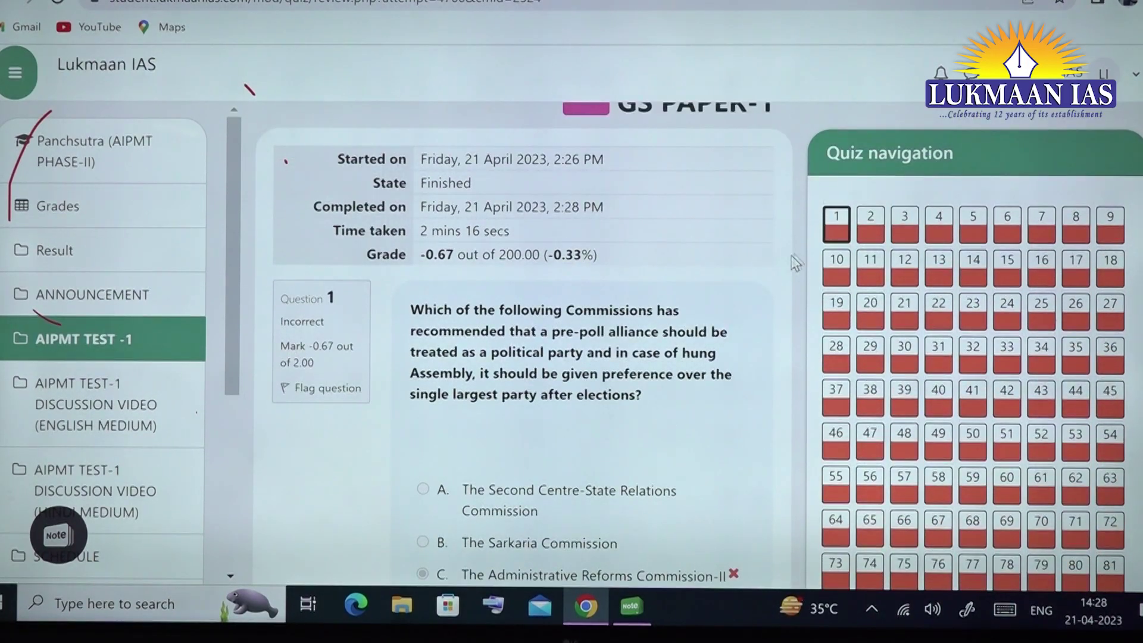
- Jump to question 29 in the quiz review and read through its options, answer and explanation to the end
scroll(905, 287, "down", 1)
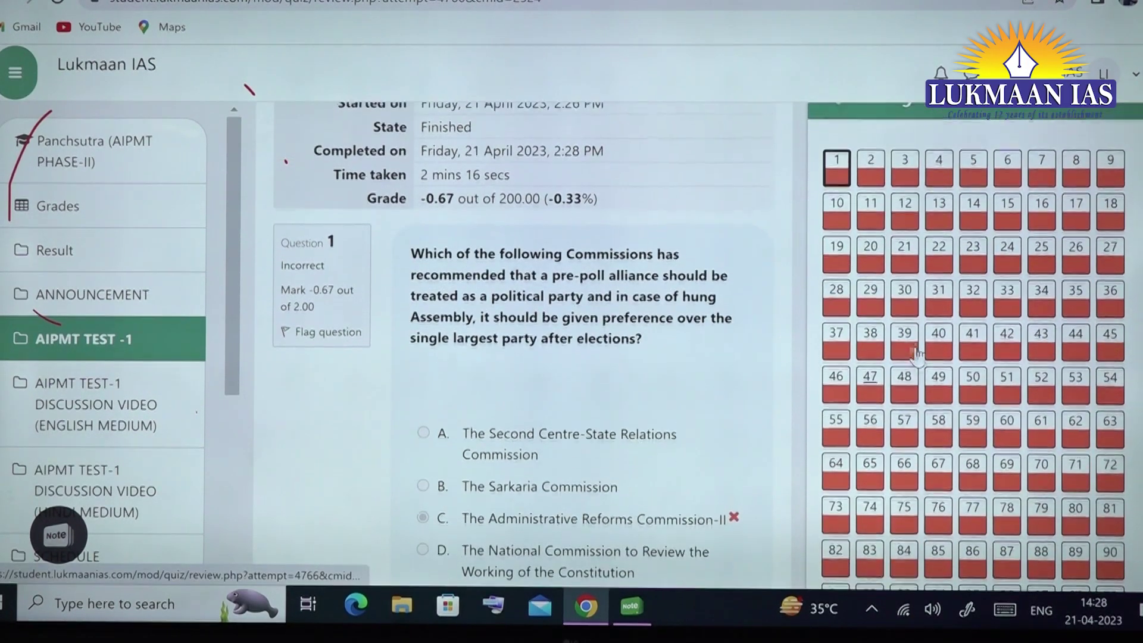
scroll(762, 306, "down", 1)
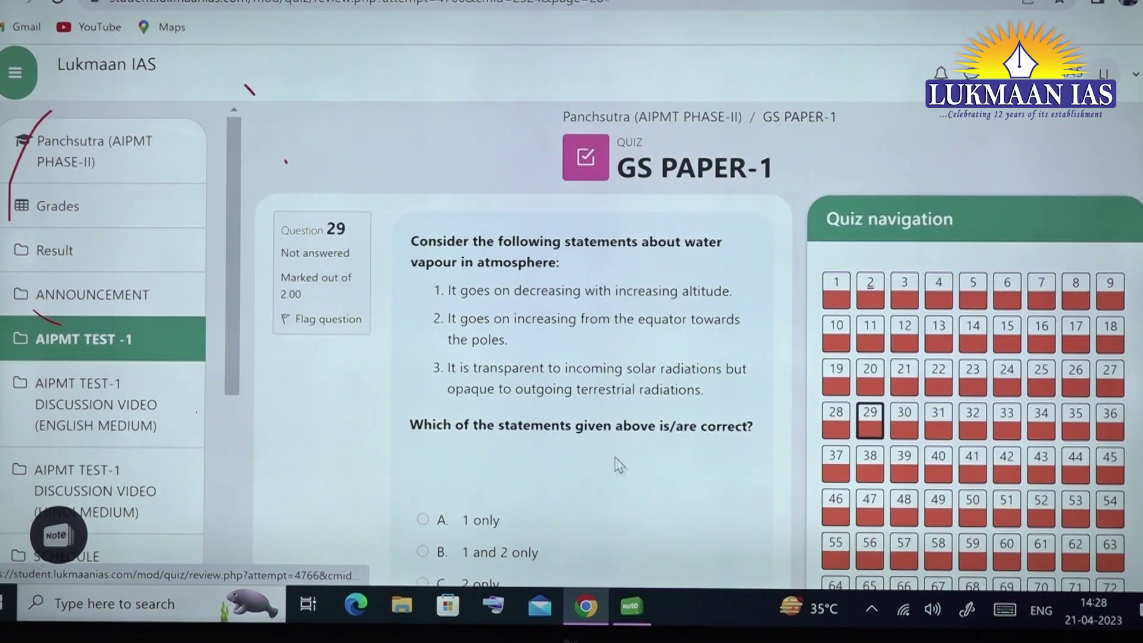
scroll(704, 269, "down", 1)
scroll(704, 269, "down", 4)
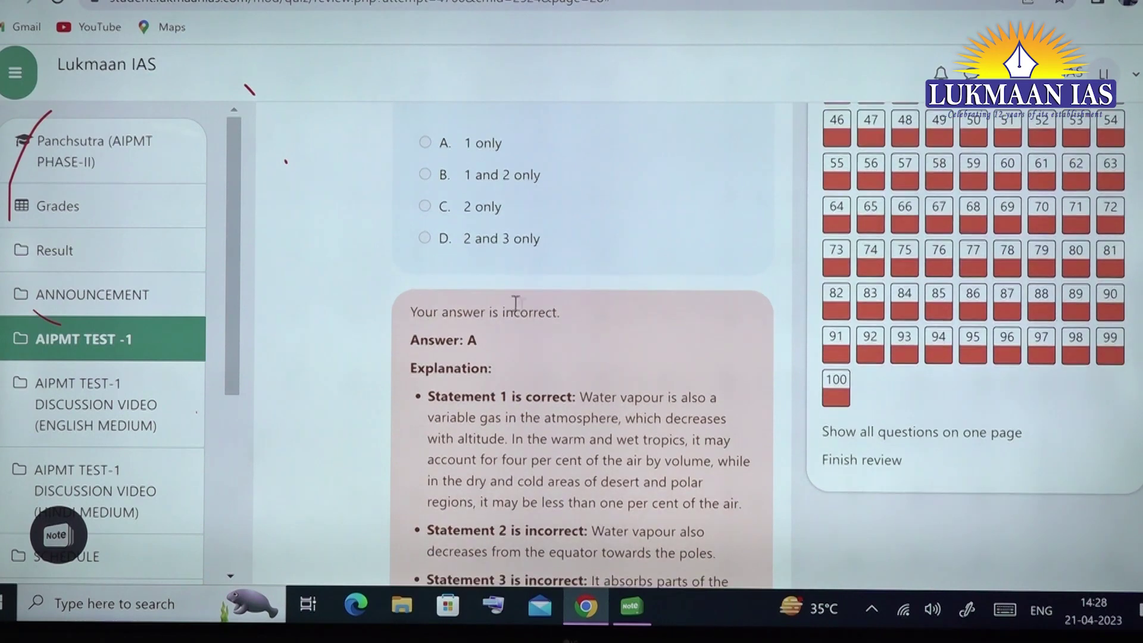
scroll(632, 408, "down", 6)
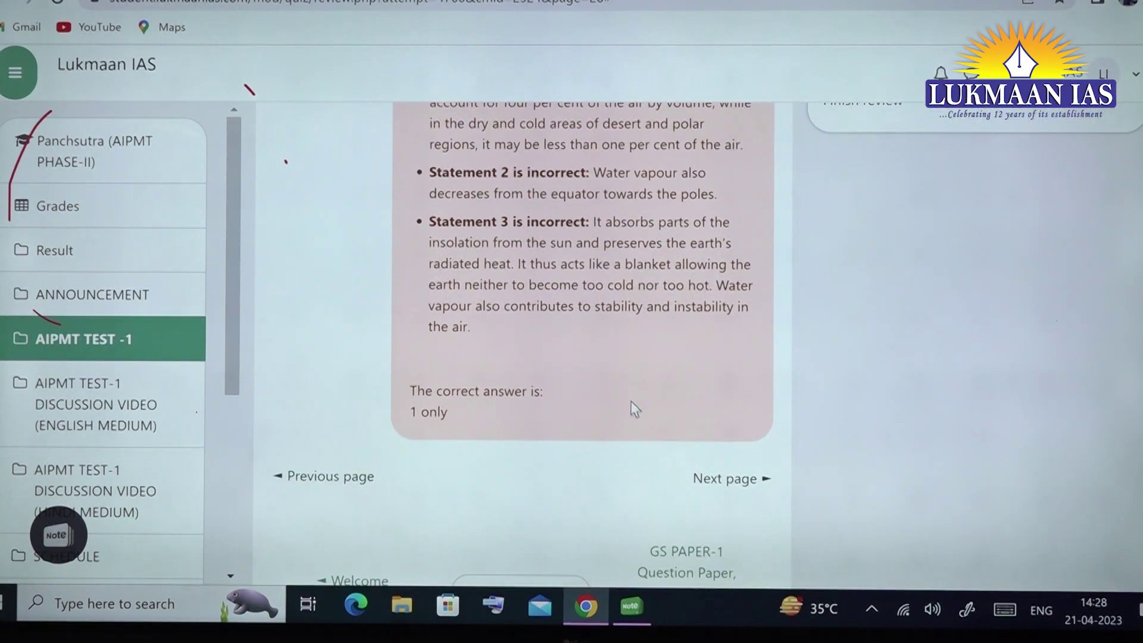